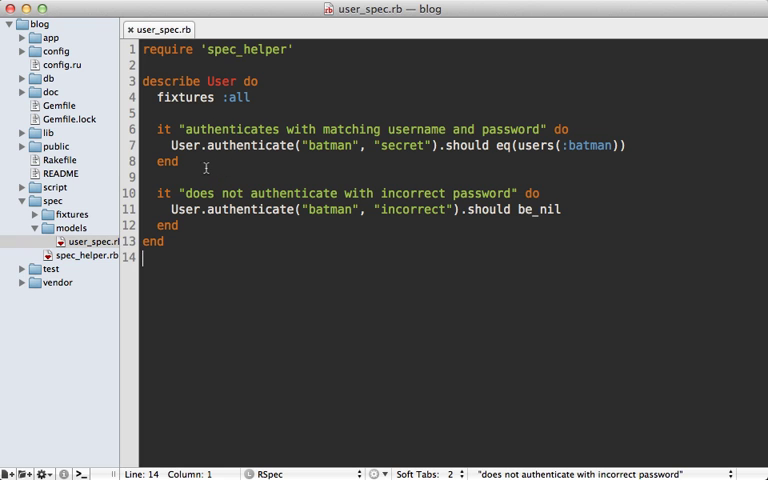
Walk through User.authenticate with batman/secret, the eq(users(:batman)) expectation, and the incorrect-password example.
{"action": "double_click", "coordinate": [186, 145]}
{"action": "left_click_drag", "start_coordinate": [190, 147], "coordinate": [248, 148]}
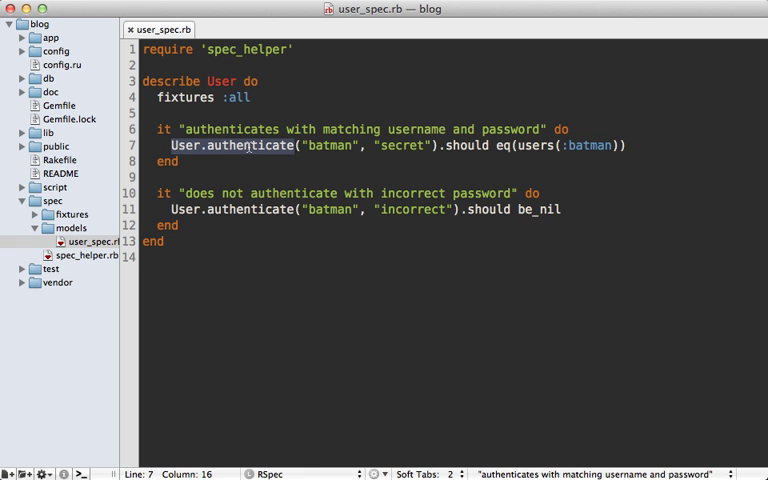
{"action": "double_click", "coordinate": [330, 146]}
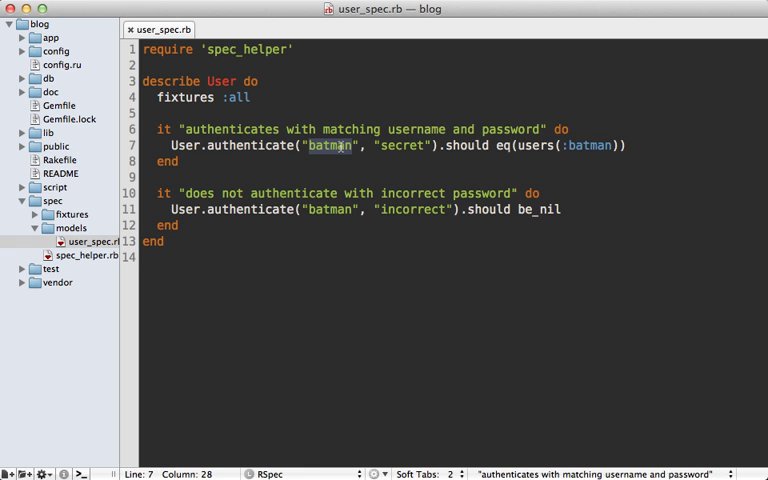
{"action": "double_click", "coordinate": [405, 146]}
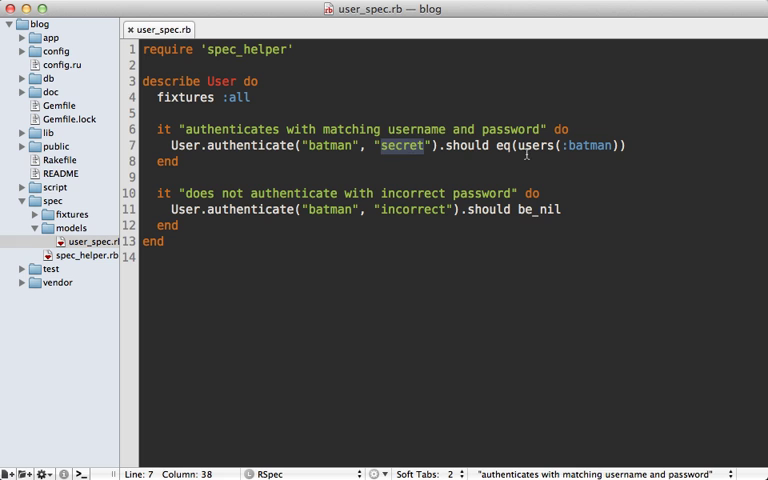
{"action": "left_click_drag", "start_coordinate": [497, 146], "coordinate": [650, 140]}
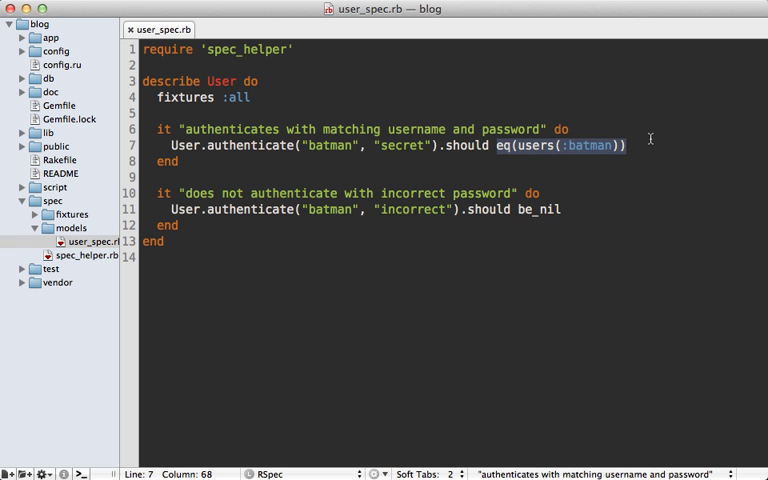
{"action": "double_click", "coordinate": [428, 210]}
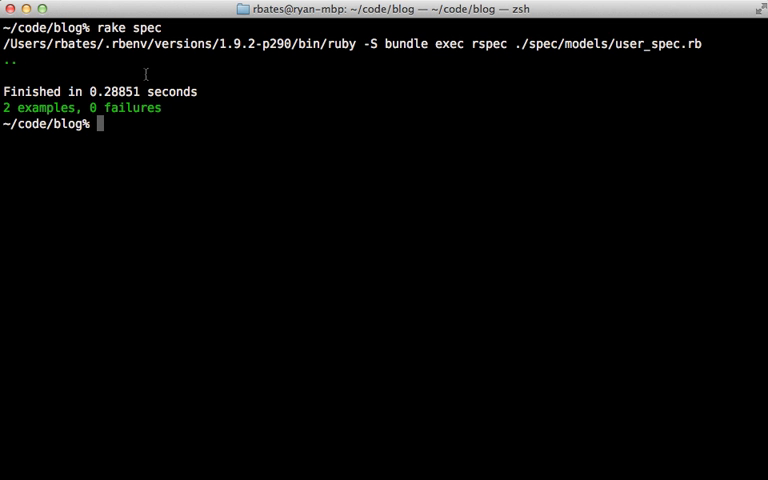
Compare the users.yml fixture's batman record with user_spec.rb, ending back on the spec.
{"action": "key", "text": "super+Tab"}
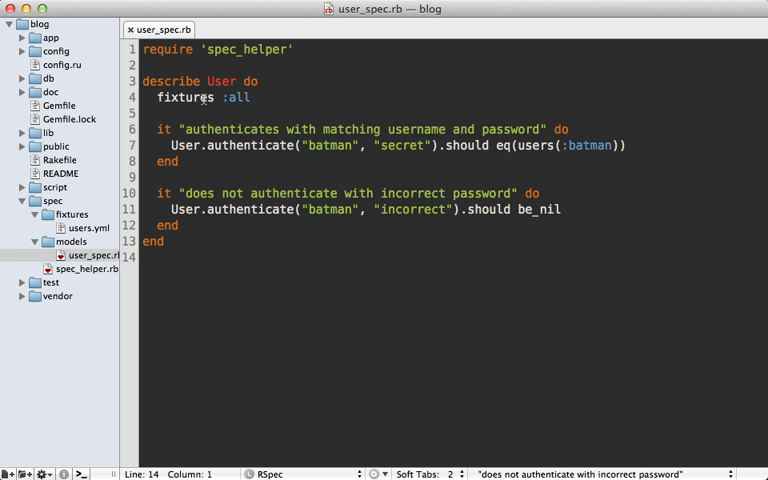
{"action": "left_click", "coordinate": [86, 228]}
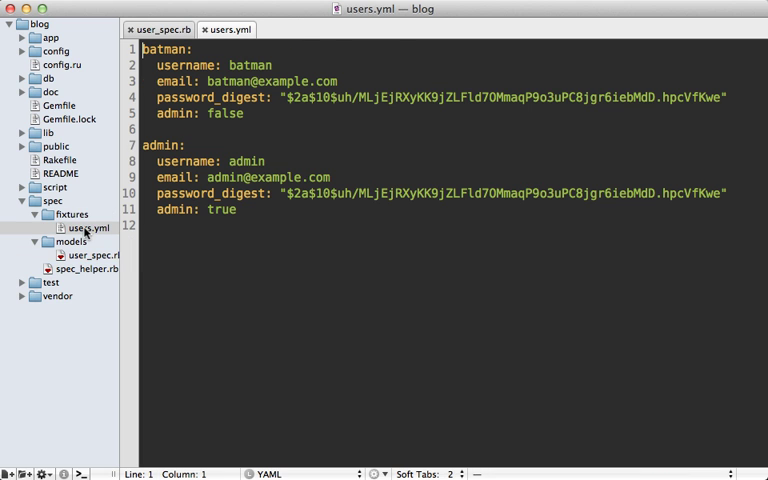
{"action": "double_click", "coordinate": [243, 66]}
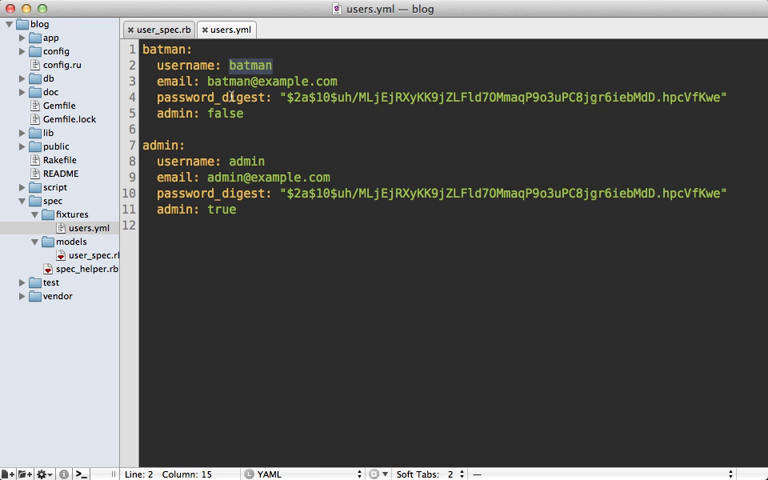
{"action": "left_click", "coordinate": [163, 29]}
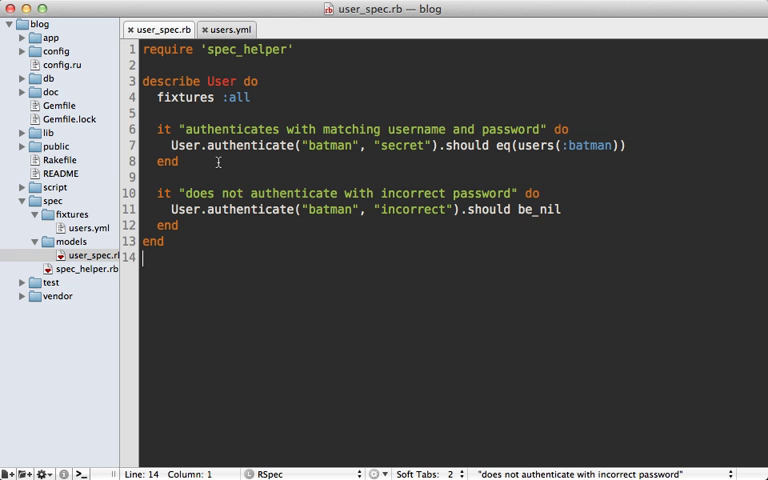
{"action": "left_click", "coordinate": [230, 29]}
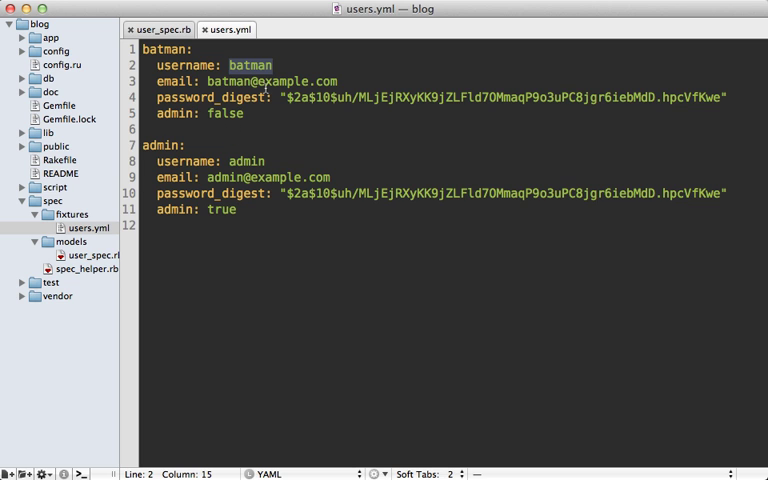
{"action": "left_click", "coordinate": [176, 33]}
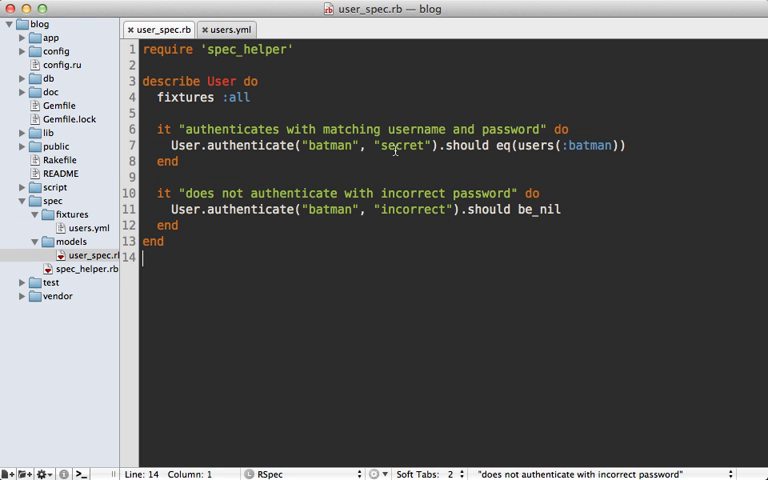
Remove fixtures :all and have the first example create the batman user itself.
{"action": "left_click", "coordinate": [341, 118]}
{"action": "left_click_drag", "start_coordinate": [341, 118], "coordinate": [341, 84]}
{"action": "key", "text": "BackSpace"}
{"action": "key", "text": "Return"}
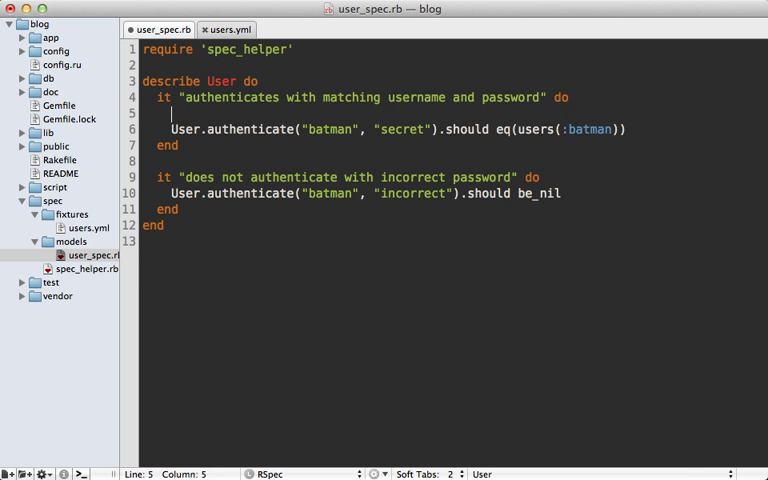
{"action": "type", "text": "userj"}
{"action": "key", "text": "BackSpace"}
{"action": "key", "text": "BackSpace"}
{"action": "type", "text": "= User.create!()username: \"batman\", password: \"secret"}
{"action": "key", "text": "Right"}
{"action": "key", "text": "Right"}
Change the first expectation from eq(users(:batman)) to eq(user).
{"action": "key", "text": "Down"}
{"action": "key", "text": "Up"}
{"action": "key", "text": "Home"}
{"action": "key", "text": "Right"}
{"action": "key", "text": "Right"}
{"action": "key", "text": "Right"}
{"action": "key", "text": "Down"}
{"action": "key", "text": "End"}
{"action": "key", "text": "Left"}
{"action": "key", "text": "alt+shift+Left"}
{"action": "key", "text": "alt+shift+Left"}
{"action": "key", "text": "alt+shift+Left"}
{"action": "key", "text": "BackSpace"}
{"action": "type", "text": "user"}
Copy the user creation line into the incorrect-password example and rerun the specs.
{"action": "key", "text": "Up"}
{"action": "key", "text": "ctrl+shift+l"}
{"action": "key", "text": "ctrl+c"}
{"action": "key", "text": "Down"}
{"action": "key", "text": "Down"}
{"action": "key", "text": "Down"}
{"action": "key", "text": "End"}
{"action": "key", "text": "ctrl+v"}
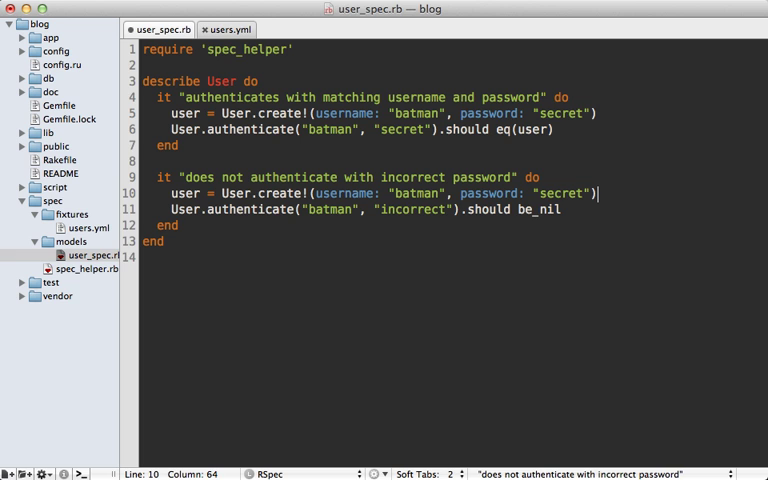
{"action": "key", "text": "Down"}
{"action": "key", "text": "alt+Left"}
{"action": "key", "text": "alt+Left"}
{"action": "key", "text": "alt+shift+Left"}
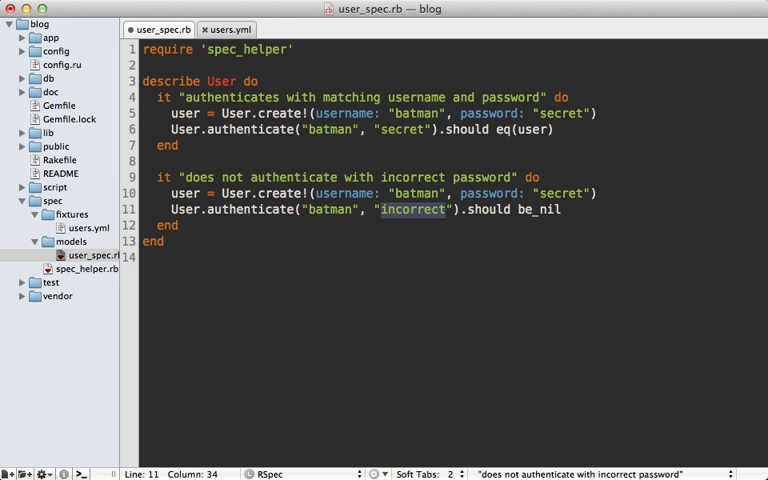
{"action": "key", "text": "Up"}
{"action": "key", "text": "Right"}
{"action": "key", "text": "End"}
{"action": "key", "text": "super+r"}
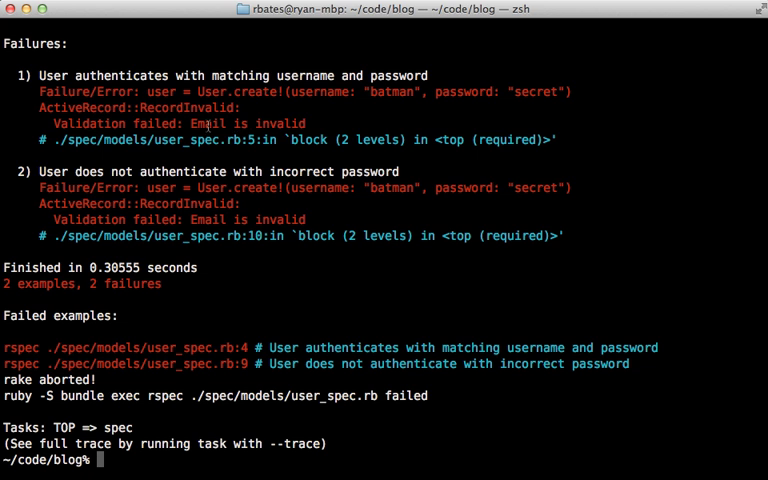
Trace the 'Email is invalid' failure from User.create to the User model's validations, then return to the spec.
{"action": "left_click_drag", "start_coordinate": [191, 123], "coordinate": [270, 123]}
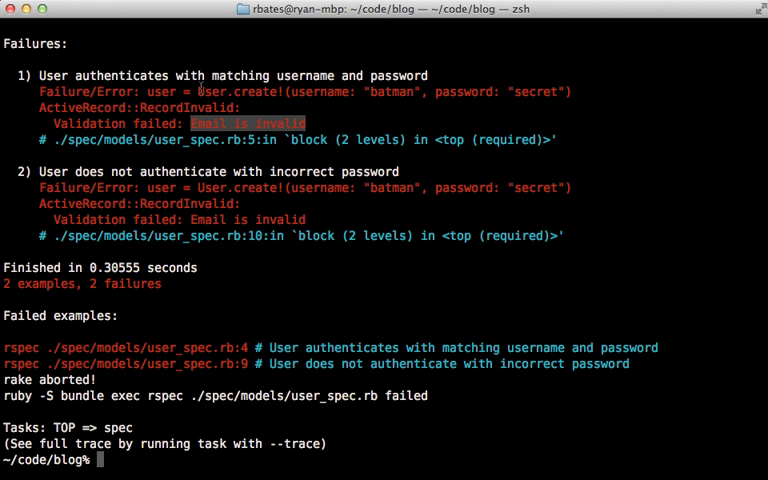
{"action": "double_click", "coordinate": [229, 91]}
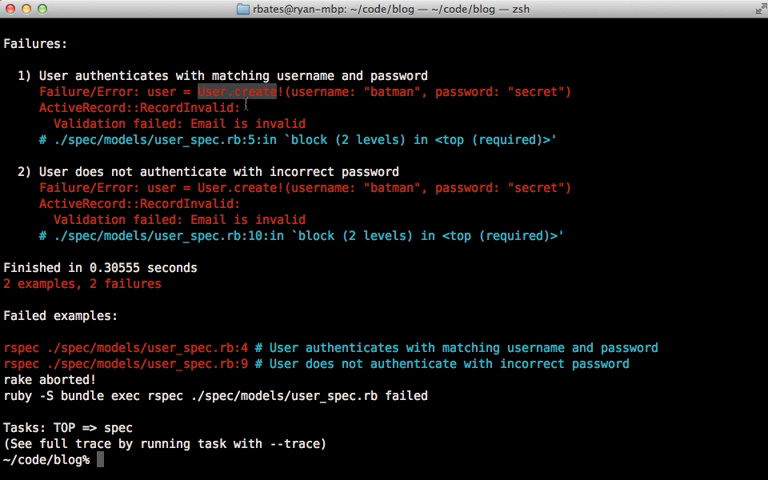
{"action": "key", "text": "super+Tab"}
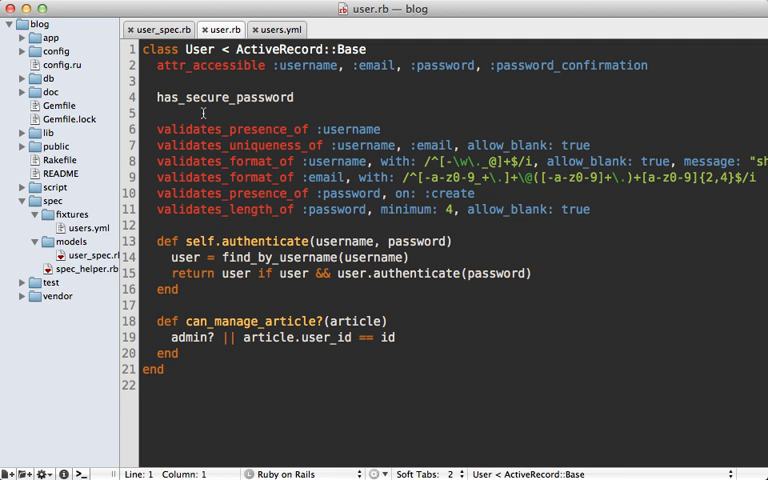
{"action": "left_click", "coordinate": [163, 29]}
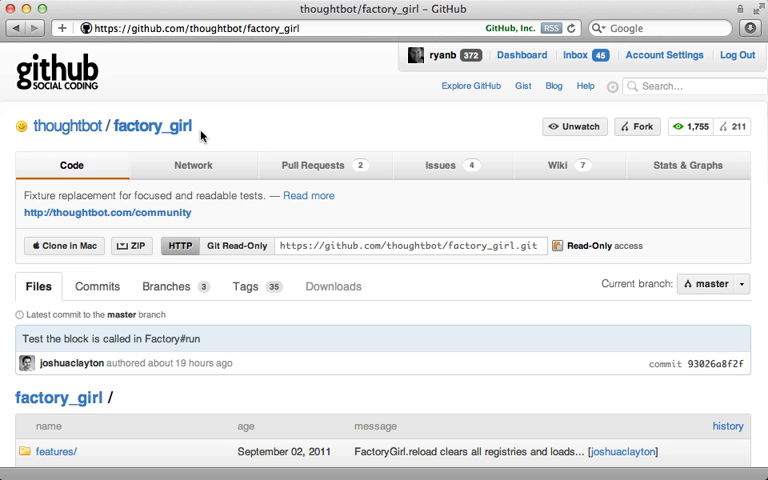
Add gem 'factory_girl_rails' to the Gemfile's test group after capybara and save.
{"action": "key", "text": "super+Tab"}
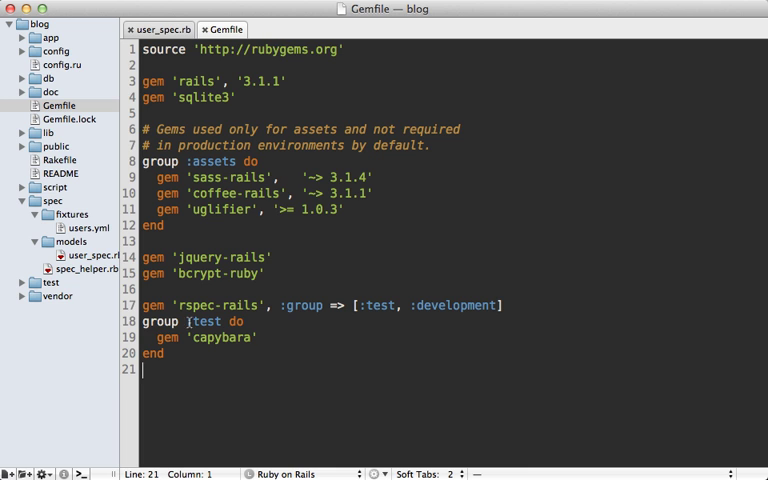
{"action": "left_click", "coordinate": [270, 338]}
{"action": "key", "text": "Return"}
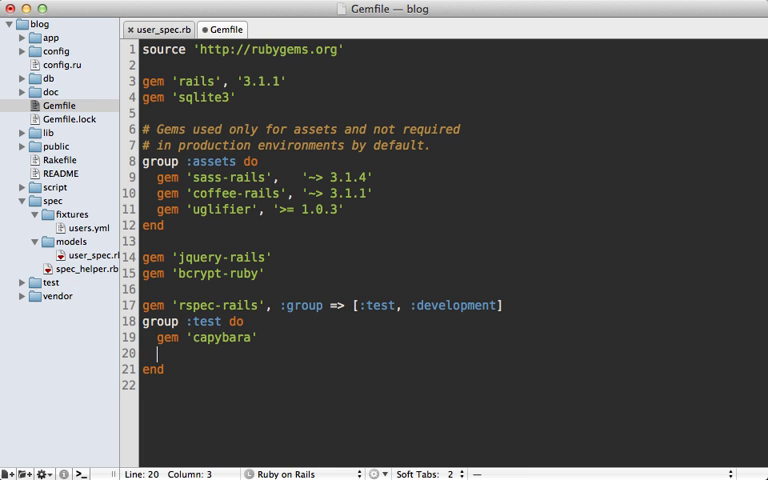
{"action": "type", "text": "gem 'factory_girl_rails"}
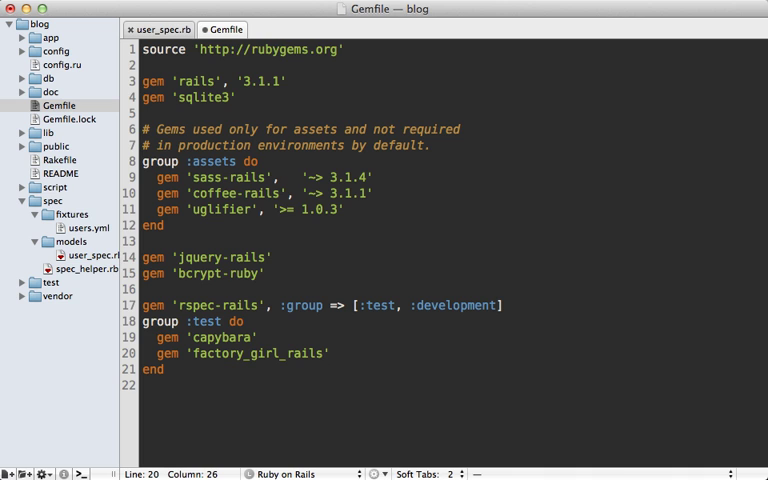
{"action": "type", "text": "'"}
{"action": "key", "text": "super+s"}
Run bundle to install factory_girl_rails and confirm the gem appears.
{"action": "key", "text": "super+Tab"}
{"action": "type", "text": "bundle"}
{"action": "key", "text": "Return"}
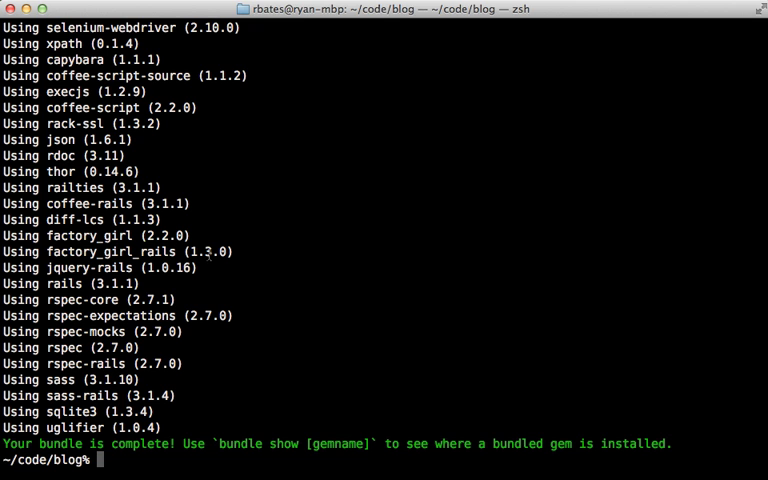
{"action": "double_click", "coordinate": [90, 236]}
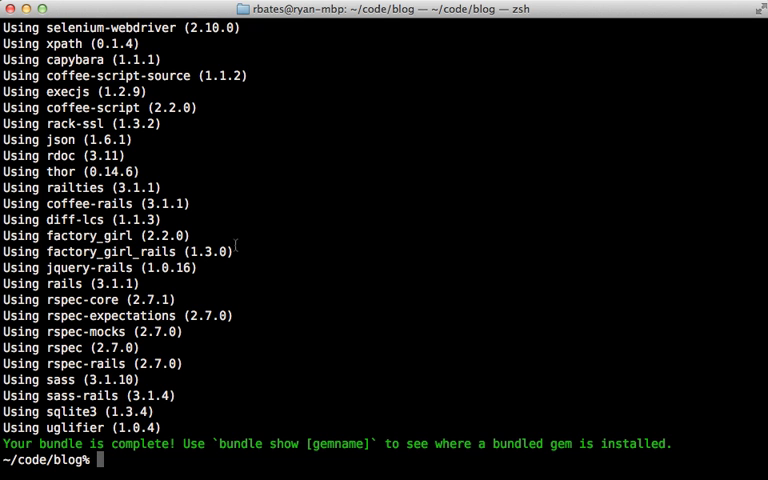
{"action": "key", "text": "super+Tab"}
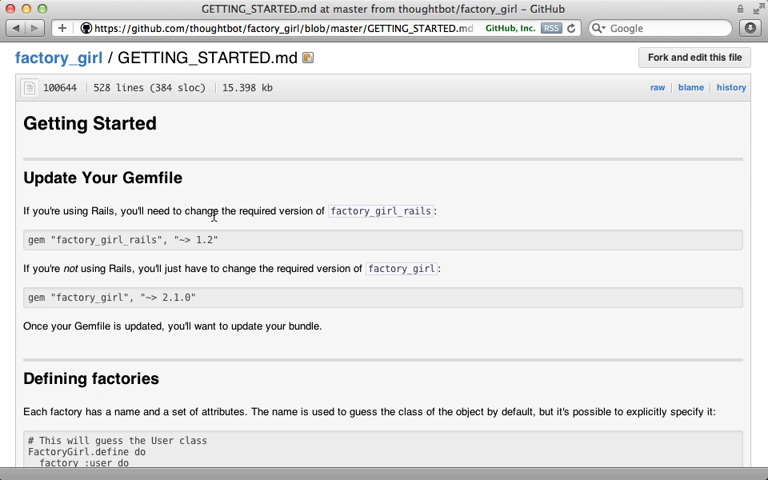
{"action": "scroll", "coordinate": [214, 260], "scroll_direction": "down", "scroll_amount": 5}
{"action": "scroll", "coordinate": [214, 260], "scroll_direction": "down", "scroll_amount": 5}
{"action": "scroll", "coordinate": [214, 260], "scroll_direction": "down", "scroll_amount": 5}
{"action": "scroll", "coordinate": [214, 260], "scroll_direction": "down", "scroll_amount": 2}
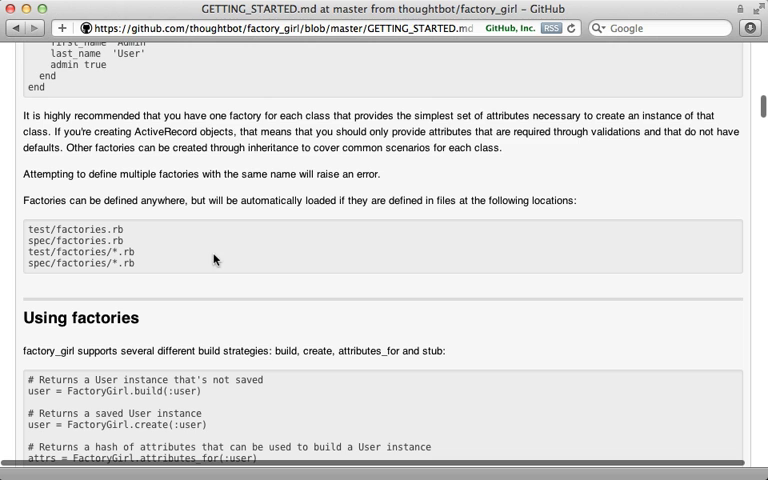
Note spec/factories.rb among the locations factory_girl loads factories from, then return to the editor.
{"action": "double_click", "coordinate": [83, 241]}
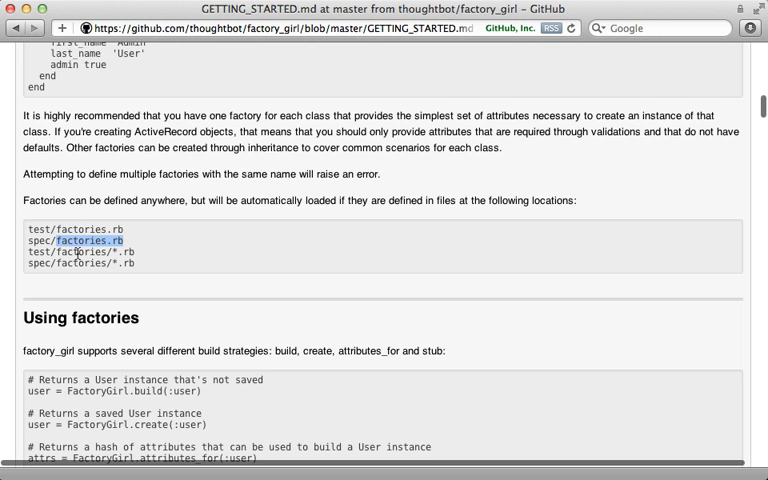
{"action": "double_click", "coordinate": [80, 252]}
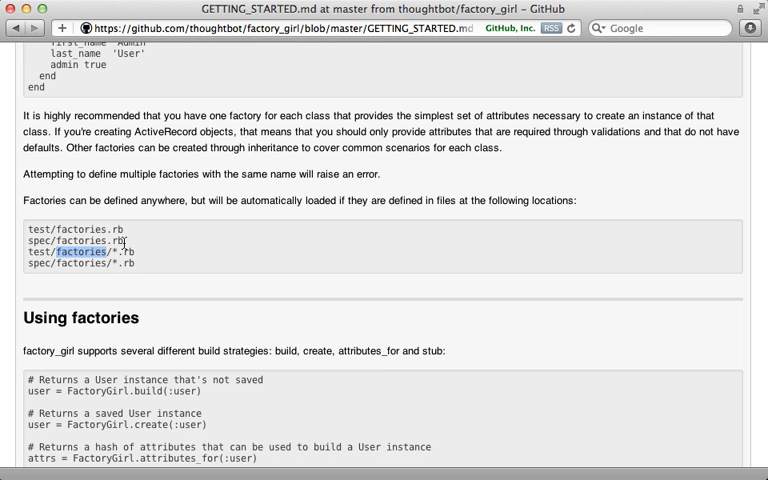
{"action": "left_click", "coordinate": [89, 242]}
{"action": "double_click", "coordinate": [89, 242]}
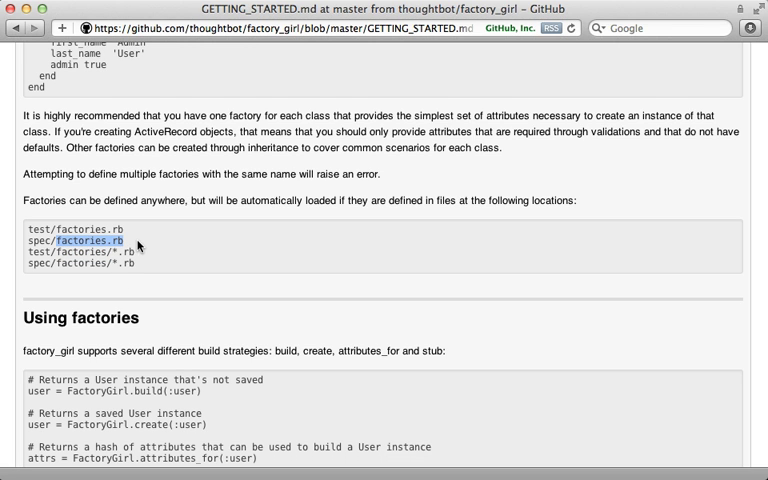
{"action": "key", "text": "super+Tab"}
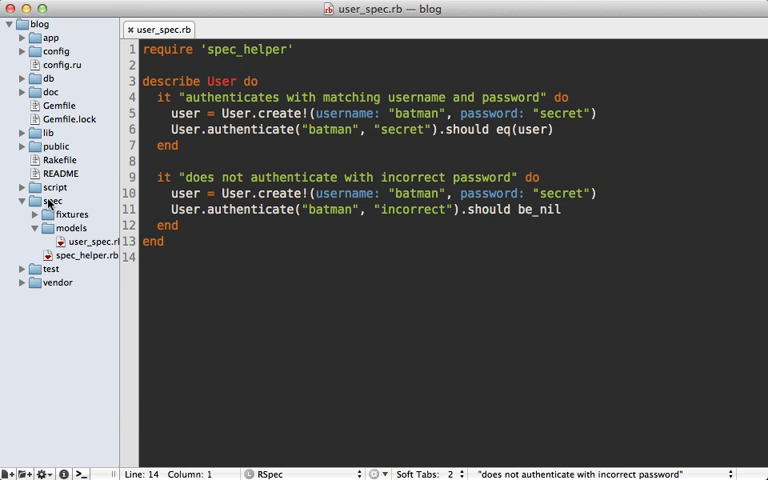
Create spec/factories.rb with a FactoryGirl.define block containing a user factory.
{"action": "right_click", "coordinate": [52, 201]}
{"action": "left_click", "coordinate": [90, 208]}
{"action": "type", "text": "factories"}
{"action": "key", "text": "Return"}
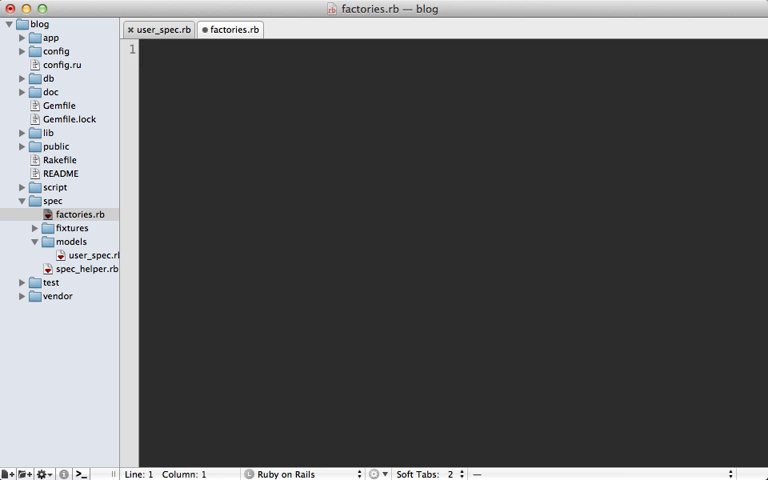
{"action": "type", "text": "FactoryGirl.define do"}
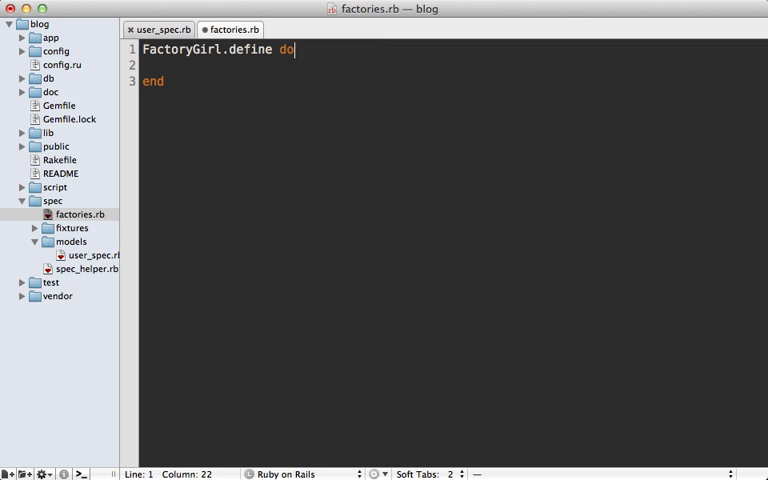
{"action": "key", "text": "Return"}
{"action": "type", "text": "factory :user"}
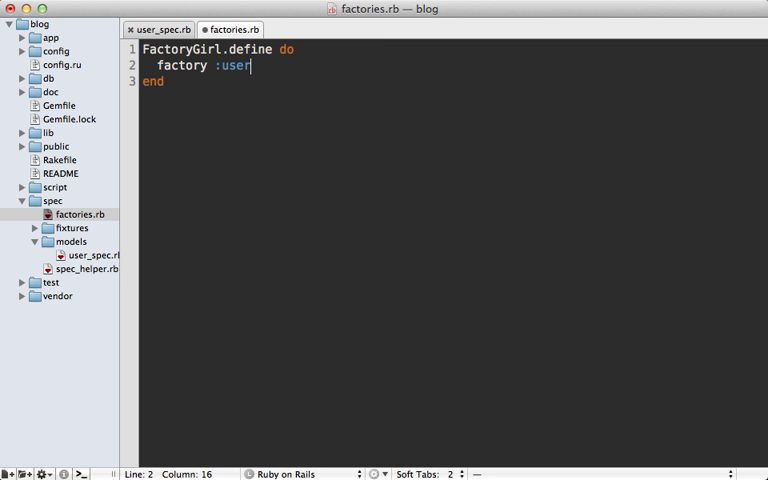
{"action": "type", "text": "do"}
{"action": "key", "text": "Return"}
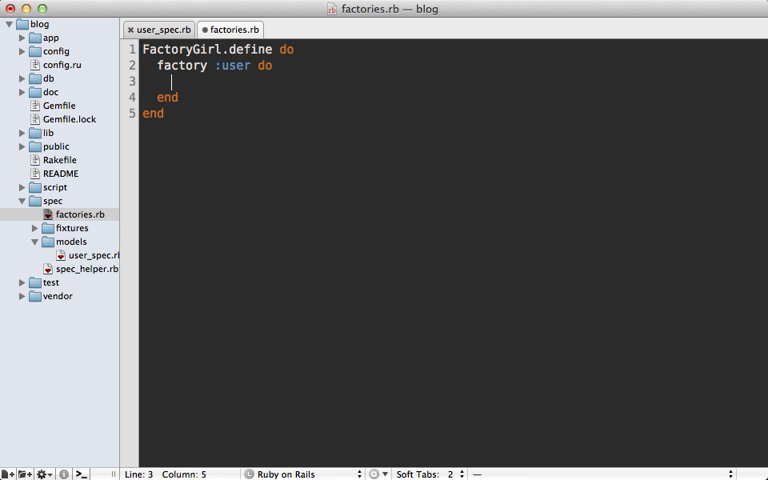
{"action": "type", "text": "username \"foo"}
{"action": "key", "text": "End"}
{"action": "key", "text": "Return"}
{"action": "type", "text": "password \"foobar"}
{"action": "key", "text": "End"}
{"action": "key", "text": "Return"}
{"action": "type", "text": "email "}
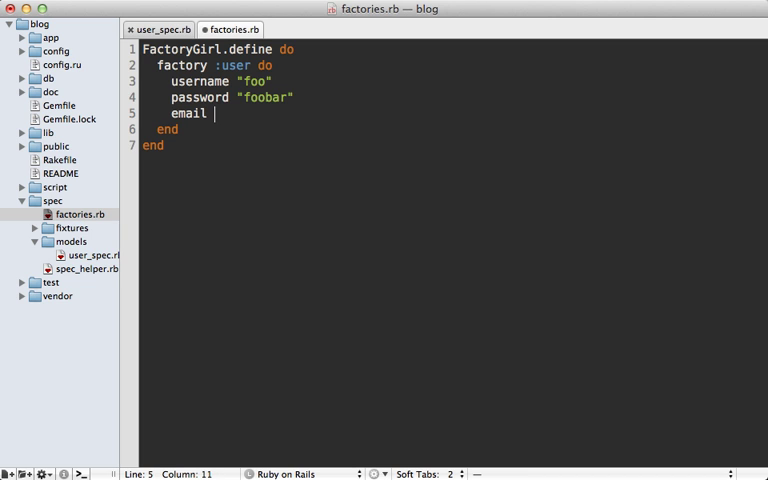
{"action": "type", "text": "{ "}
{"action": "type", "text": "\"#{username"}
{"action": "key", "text": "Right"}
{"action": "type", "text": "@example.com"}
{"action": "key", "text": "Right"}
{"action": "key", "text": "Left"}
{"action": "key", "text": "Left"}
{"action": "key", "text": "Up"}
{"action": "key", "text": "Up"}
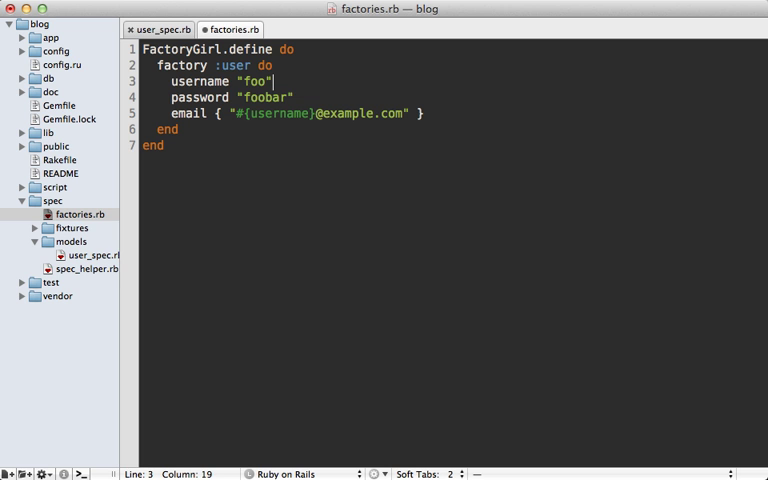
Save factories.rb and replace the first example's User.create! with FactoryGirl.create(:user, ...).
{"action": "key", "text": "ctrl+s"}
{"action": "key", "text": "alt+super+Left"}
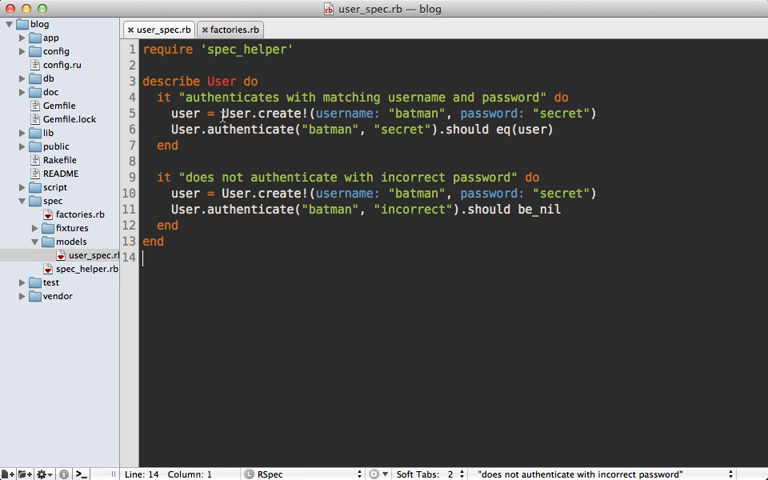
{"action": "left_click_drag", "start_coordinate": [222, 113], "coordinate": [308, 113]}
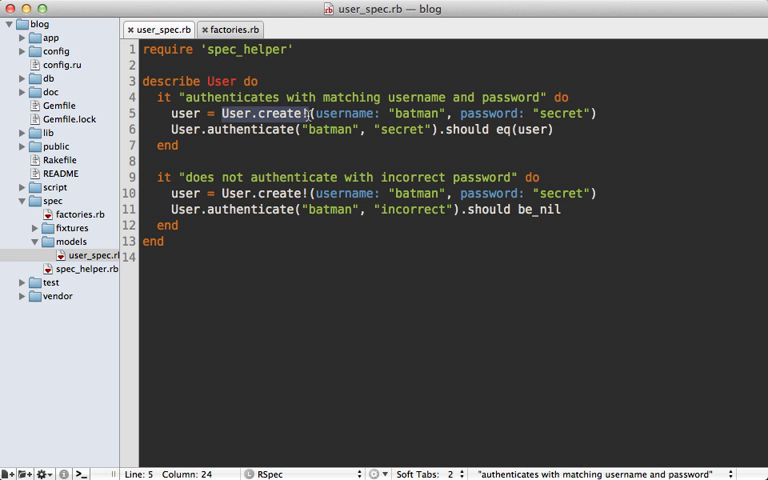
{"action": "type", "text": "FactoryGirl"}
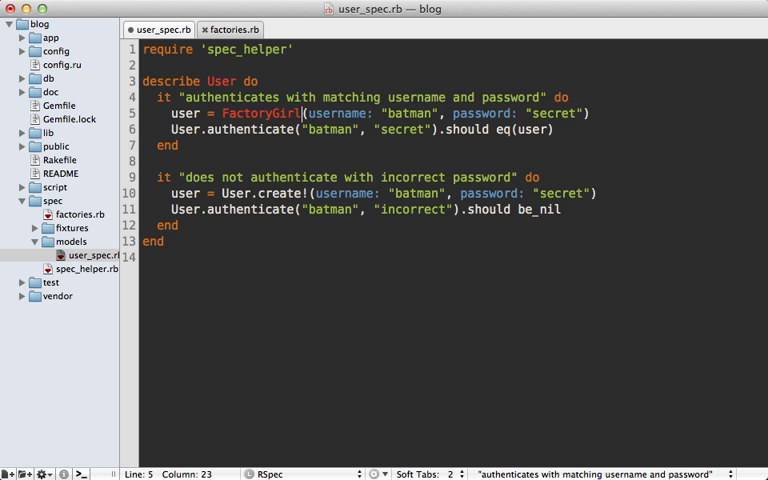
{"action": "type", "text": ".create"}
{"action": "key", "text": "Right"}
{"action": "type", "text": ":usern"}
{"action": "key", "text": "BackSpace"}
{"action": "type", "text": ","}
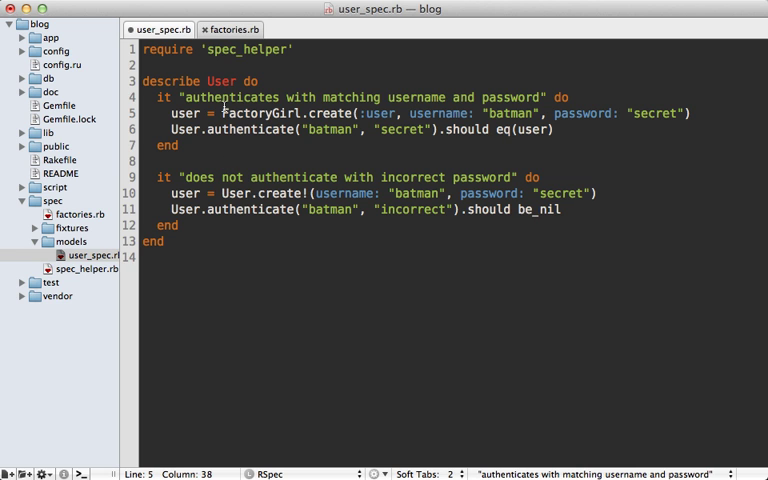
Copy the factory call into the second example and rerun rake spec, both examples passing.
{"action": "left_click", "coordinate": [221, 113]}
{"action": "key", "text": "shift+End"}
{"action": "left_click", "coordinate": [166, 193]}
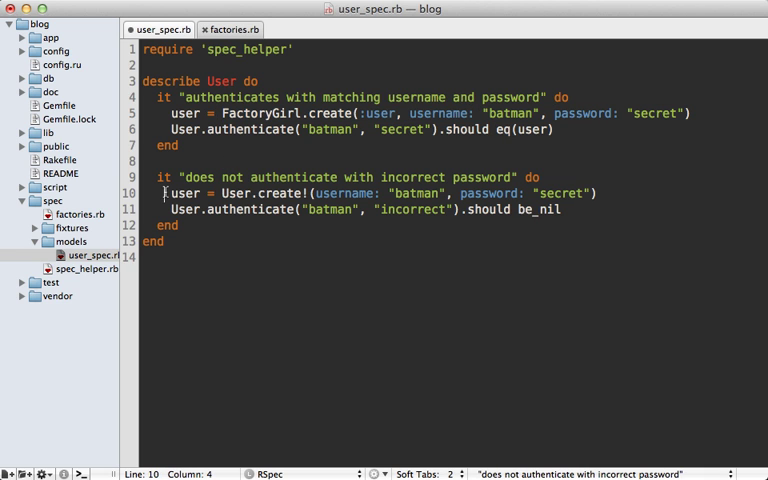
{"action": "key", "text": "shift+End"}
{"action": "key", "text": "super+v"}
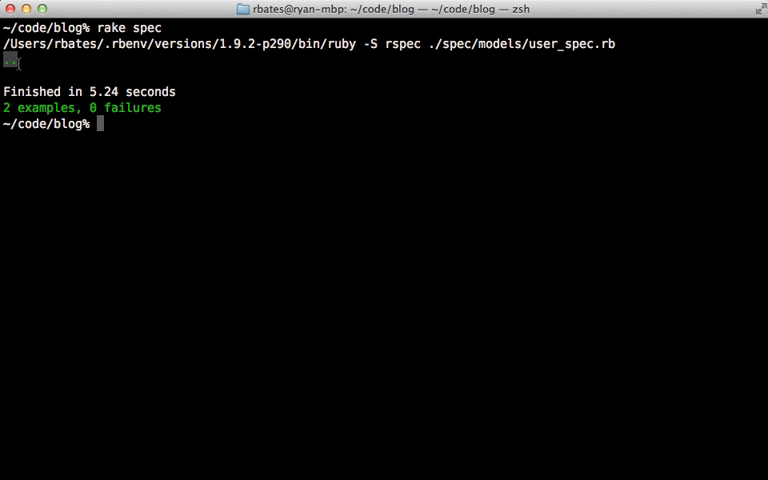
{"action": "key", "text": "super+Tab"}
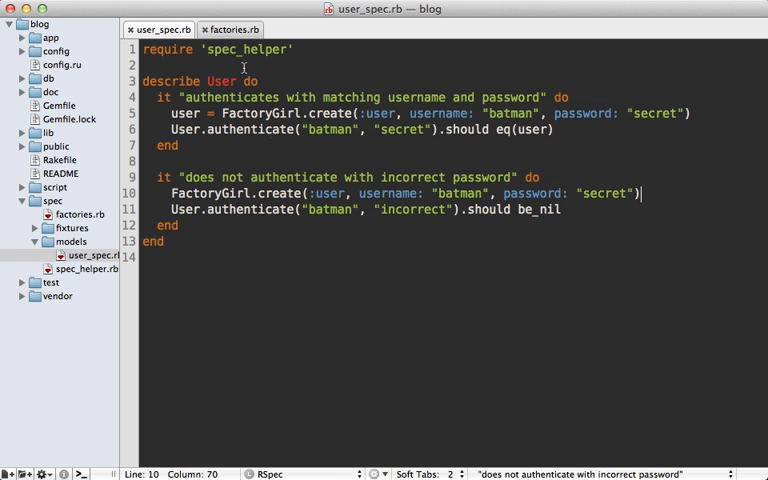
Point out the fixed username foo in the factory, then return to the spec.
{"action": "left_click", "coordinate": [238, 30]}
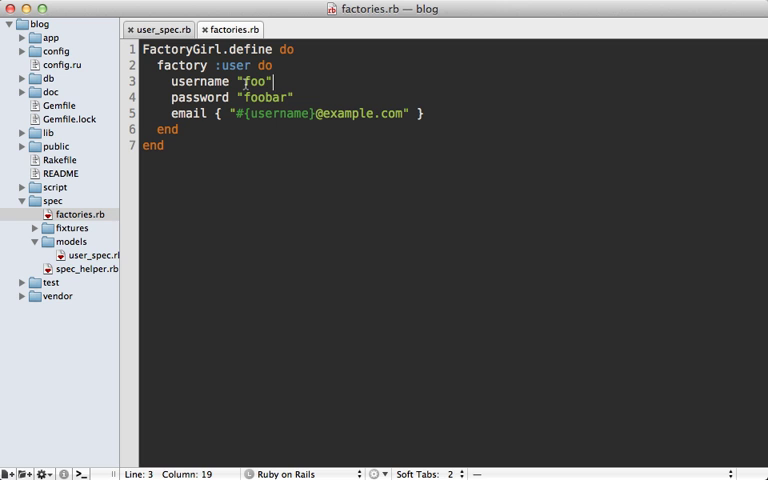
{"action": "double_click", "coordinate": [252, 81]}
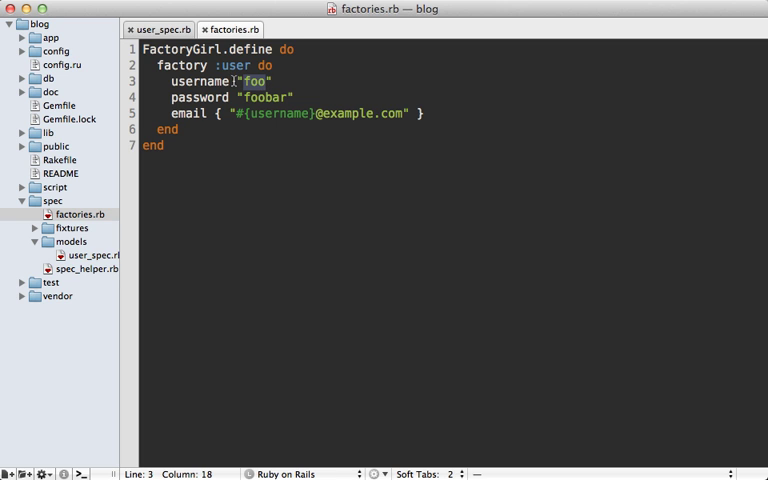
{"action": "left_click", "coordinate": [286, 81]}
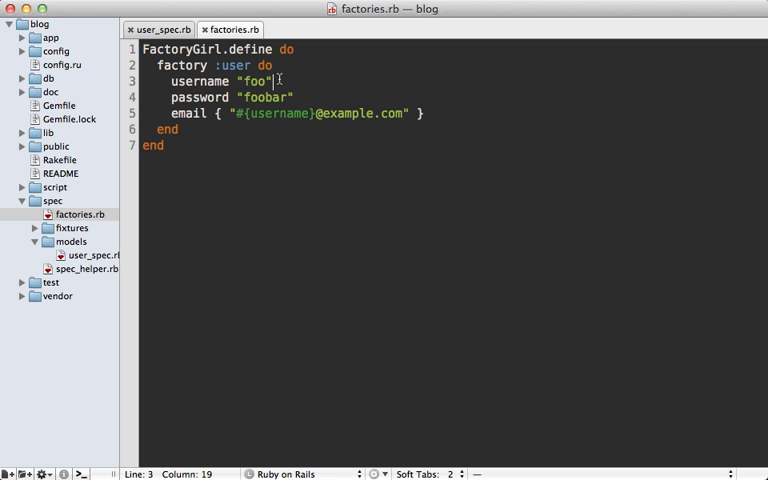
{"action": "left_click", "coordinate": [180, 29]}
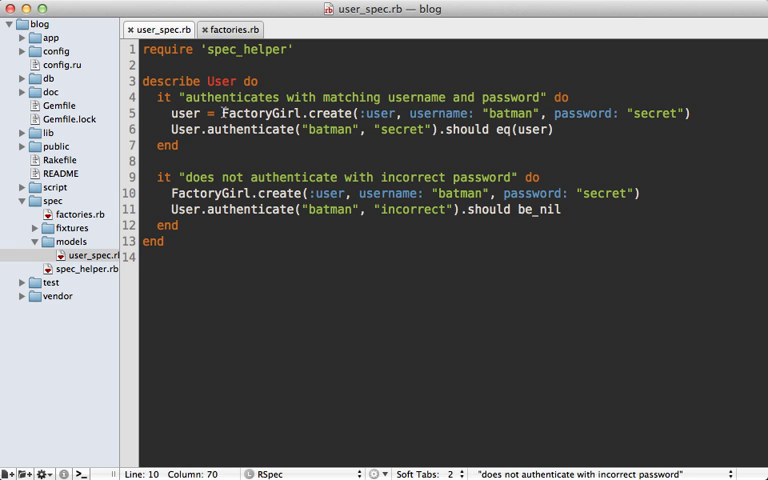
Add two plain FactoryGirl.create(:user) lines to the first example and rerun, failing on username already taken.
{"action": "left_click_drag", "start_coordinate": [222, 113], "coordinate": [398, 113]}
{"action": "key", "text": "super+c"}
{"action": "key", "text": "super+Right"}
{"action": "key", "text": "Return"}
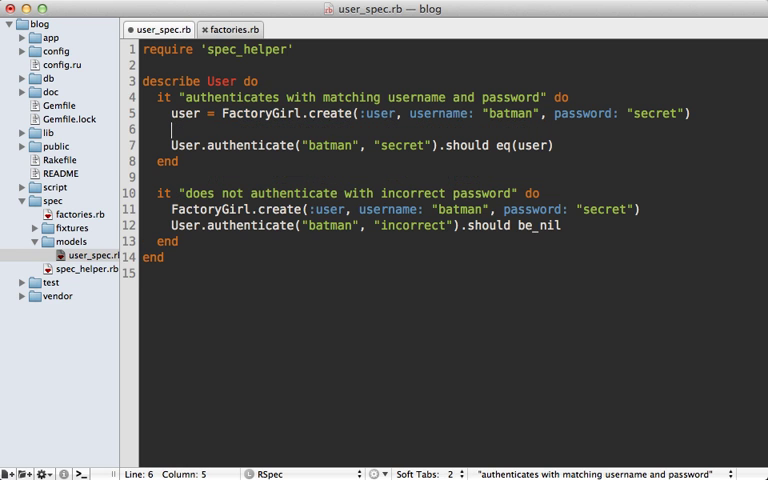
{"action": "key", "text": "super+v"}
{"action": "type", "text": ")"}
{"action": "key", "text": "Return"}
{"action": "key", "text": "super+v"}
{"action": "type", "text": ")"}
{"action": "key", "text": "super+Tab"}
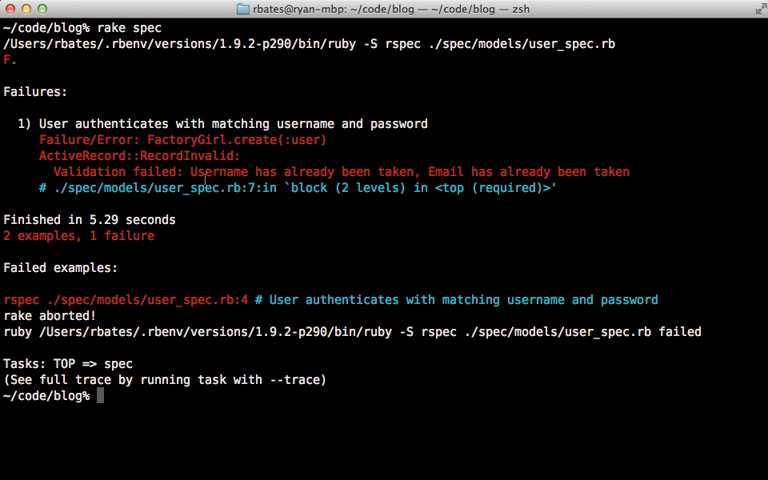
{"action": "left_click_drag", "start_coordinate": [190, 172], "coordinate": [410, 172]}
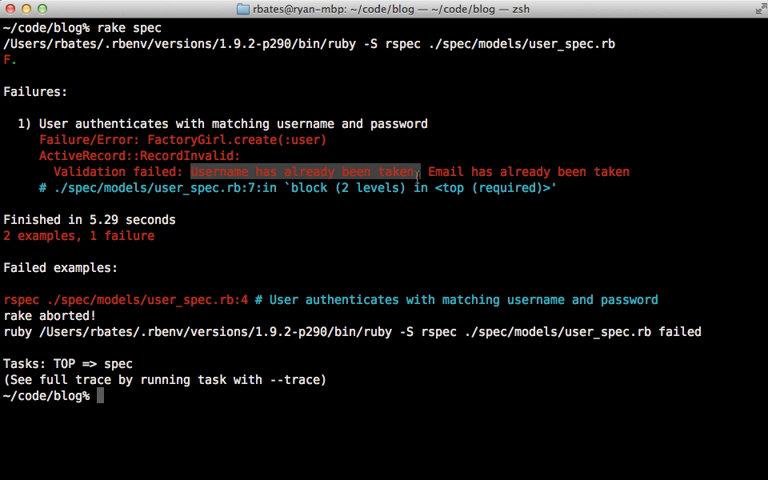
{"action": "left_click", "coordinate": [290, 212]}
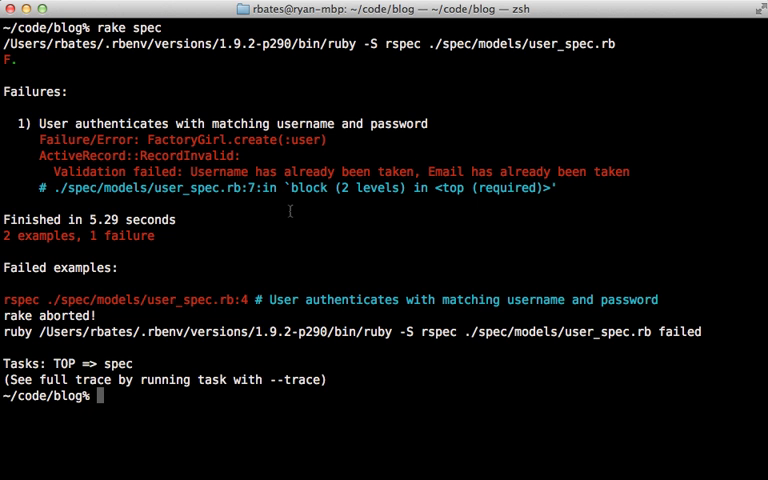
Change the factory's username to sequence(:username) { |n| "foo#{n}" } and save.
{"action": "key", "text": "super+Tab"}
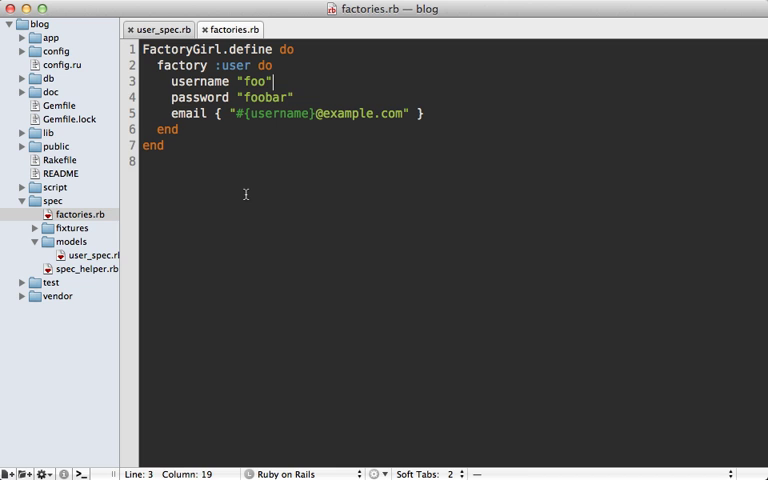
{"action": "left_click", "coordinate": [172, 82]}
{"action": "type", "text": "sequence"}
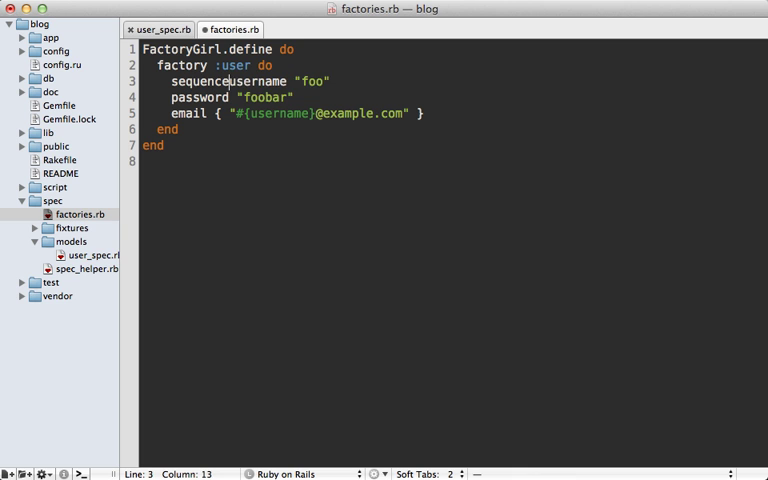
{"action": "type", "text": "(:"}
{"action": "key", "text": "alt+Right"}
{"action": "type", "text": ")"}
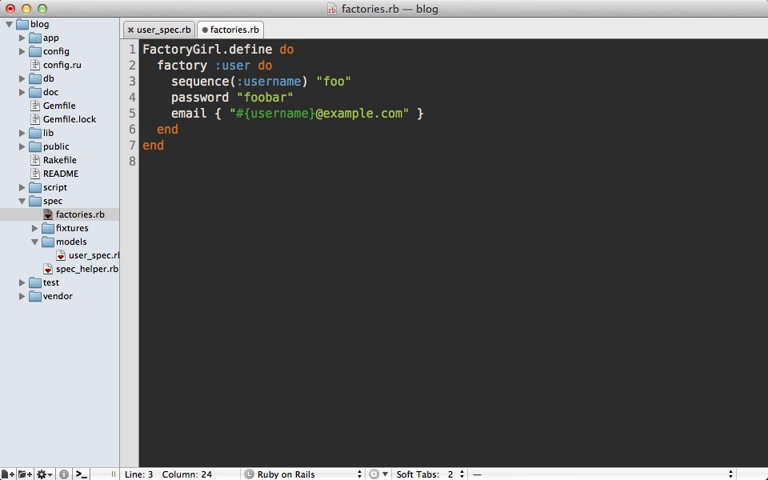
{"action": "type", "text": " {"}
{"action": "key", "text": "Delete"}
{"action": "type", "text": "|n|"}
{"action": "key", "text": "Right"}
{"action": "key", "text": "Right"}
{"action": "key", "text": "Right"}
{"action": "type", "text": "#{n"}
{"action": "key", "text": "Right"}
{"action": "key", "text": "Right"}
{"action": "type", "text": "}"}
{"action": "key", "text": "Down"}
{"action": "key", "text": "super+s"}
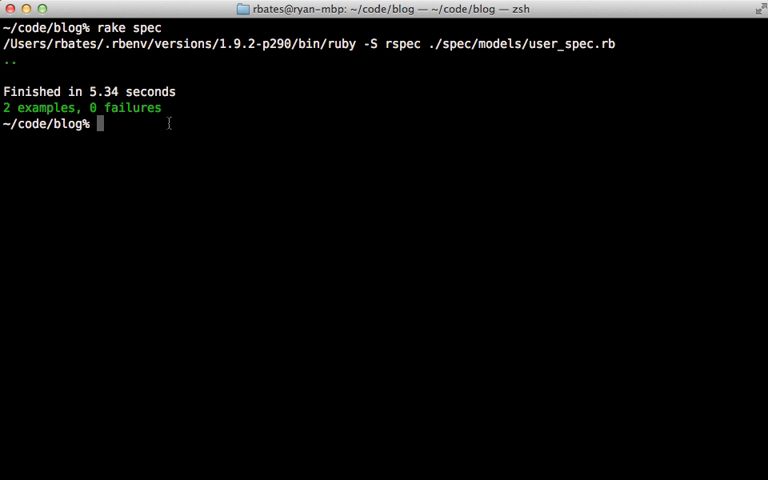
Add config.include Factory::Syntax::Methods to RSpec.configure in spec_helper.rb, save, and return to user_spec.rb.
{"action": "key", "text": "super+Tab"}
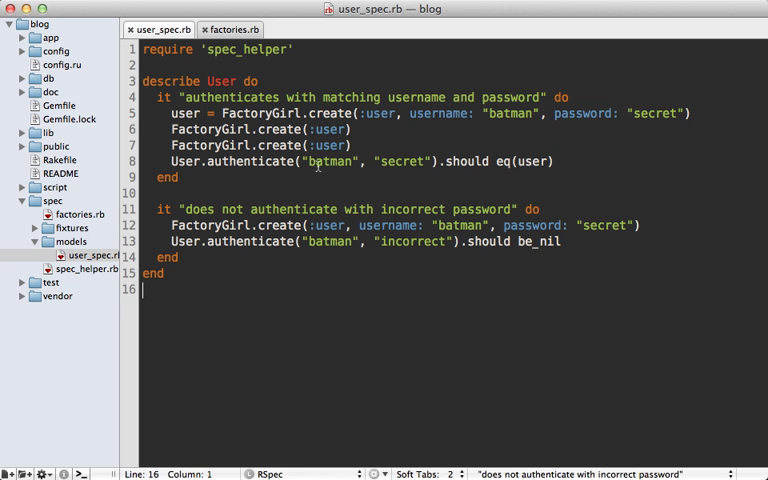
{"action": "double_click", "coordinate": [285, 112]}
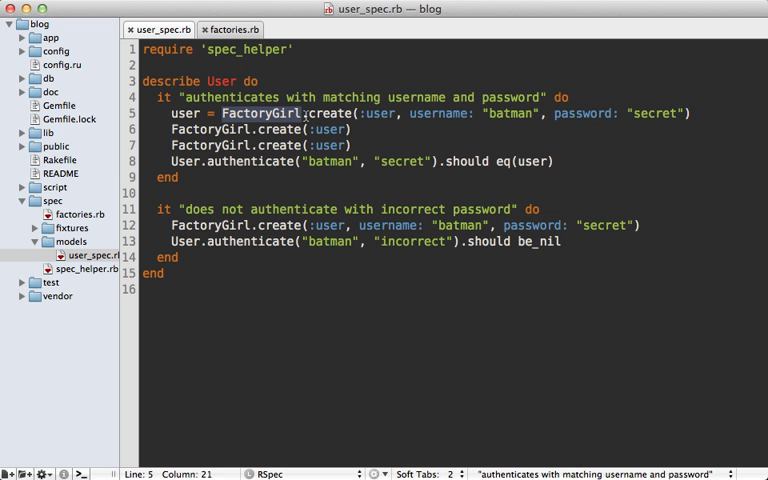
{"action": "left_click", "coordinate": [78, 269]}
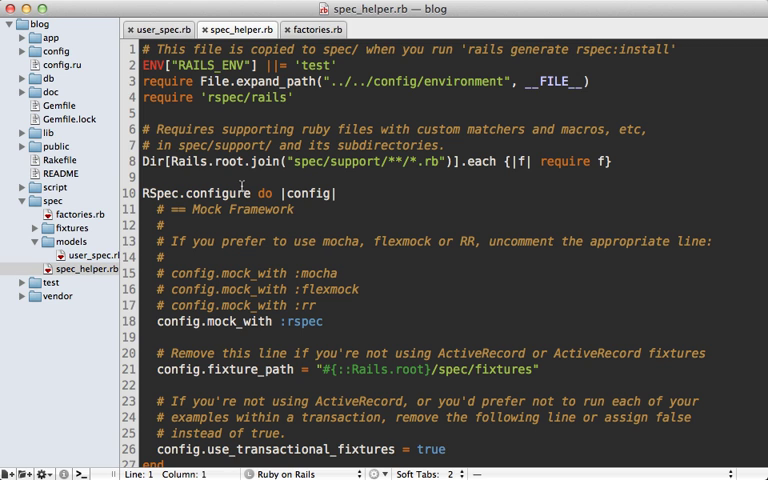
{"action": "scroll", "coordinate": [297, 310], "scroll_direction": "down", "scroll_amount": 1}
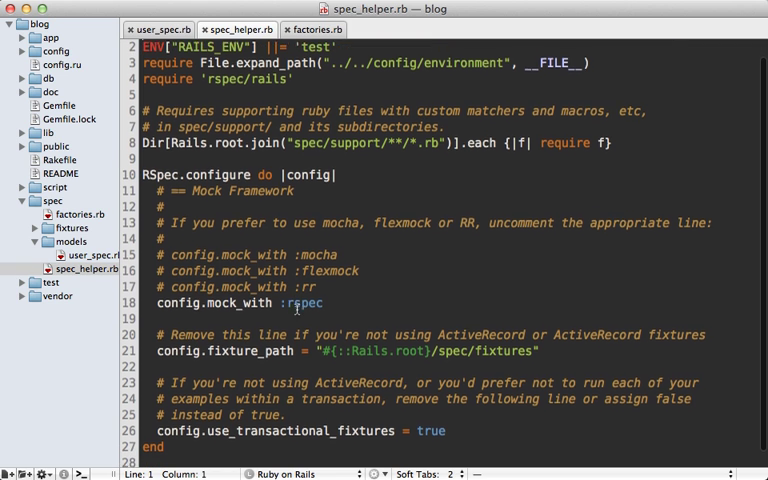
{"action": "left_click", "coordinate": [450, 427]}
{"action": "key", "text": "Return"}
{"action": "key", "text": "Return"}
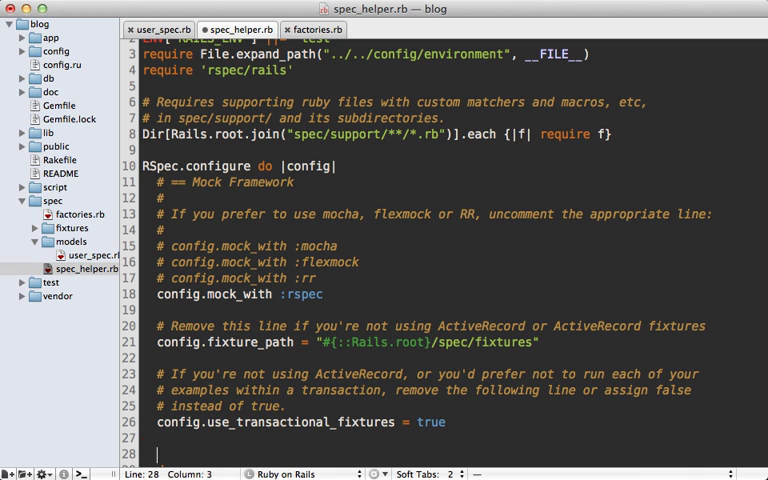
{"action": "type", "text": "config.include Factory::Syntax::Methods"}
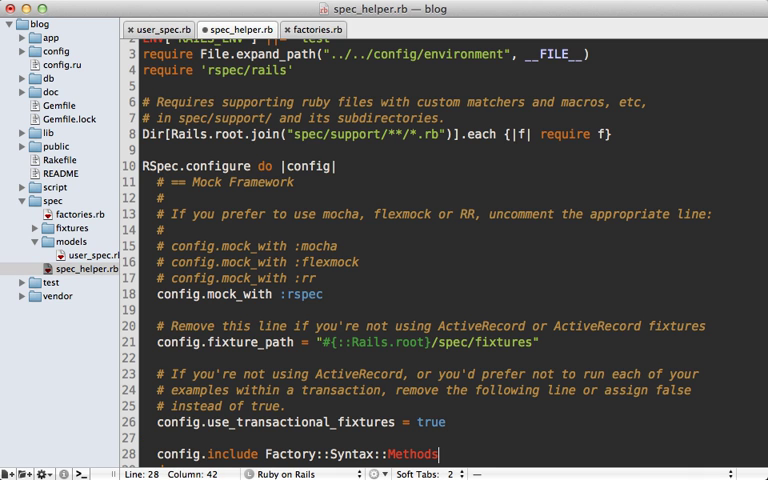
{"action": "key", "text": "Down"}
{"action": "key", "text": "Down"}
{"action": "key", "text": "Up"}
{"action": "key", "text": "Up"}
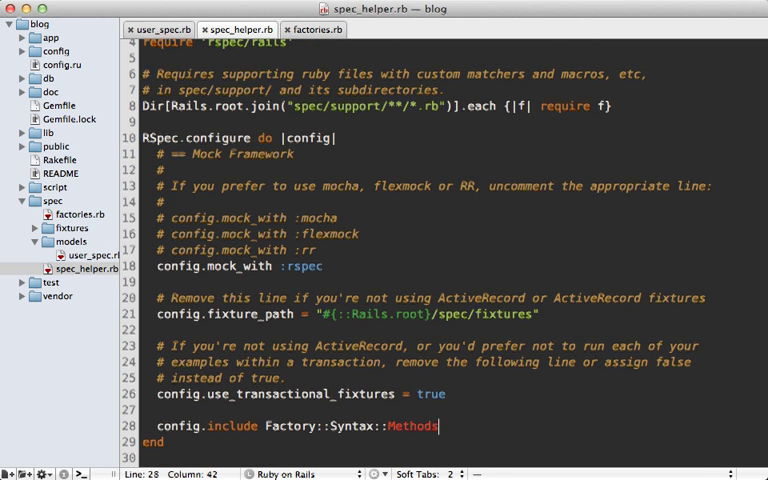
{"action": "left_click", "coordinate": [157, 29]}
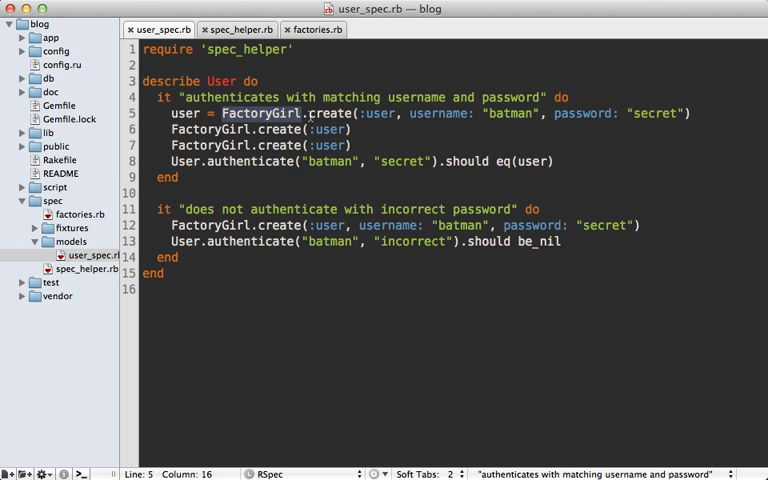
Remove the FactoryGirl. prefix on line 5 and the two extra create(:user) lines.
{"action": "key", "text": "Left"}
{"action": "key", "text": "Left"}
{"action": "key", "text": "Left"}
{"action": "key", "text": "Left"}
{"action": "key", "text": "BackSpace"}
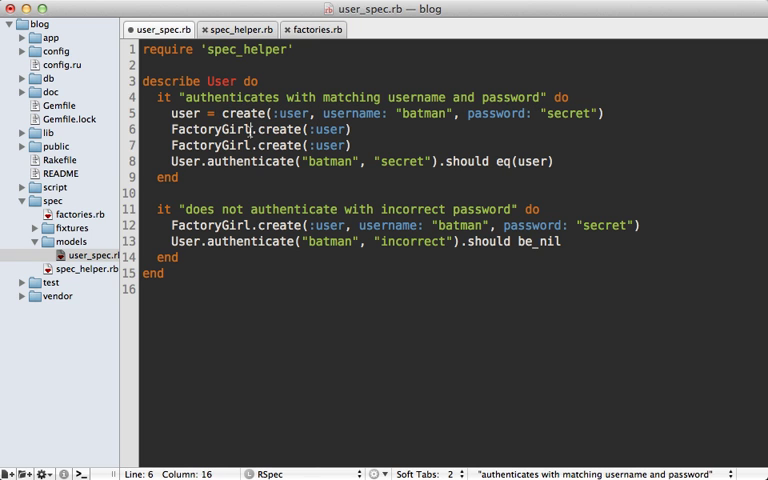
{"action": "key", "text": "shift+Down"}
{"action": "key", "text": "shift+Down"}
{"action": "key", "text": "BackSpace"}
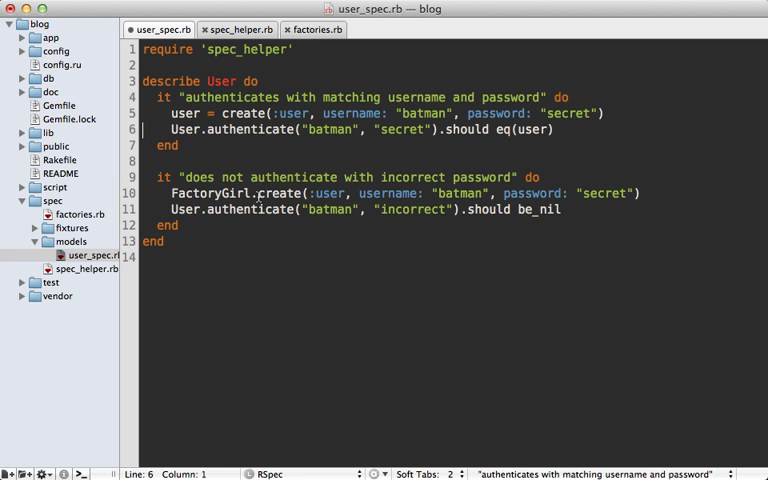
Remove the FactoryGirl. prefix on line 10, save user_spec.rb, and bring up article.rb.
{"action": "left_click_drag", "start_coordinate": [256, 193], "coordinate": [172, 193]}
{"action": "key", "text": "BackSpace"}
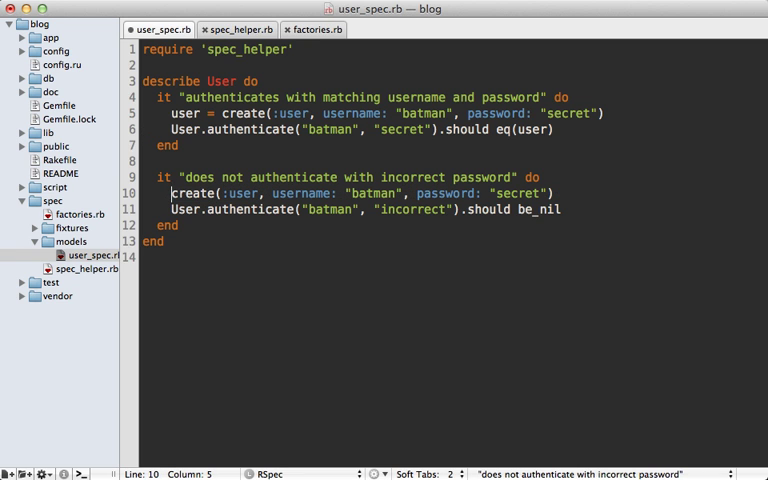
{"action": "key", "text": "super+s"}
{"action": "key", "text": "super+t"}
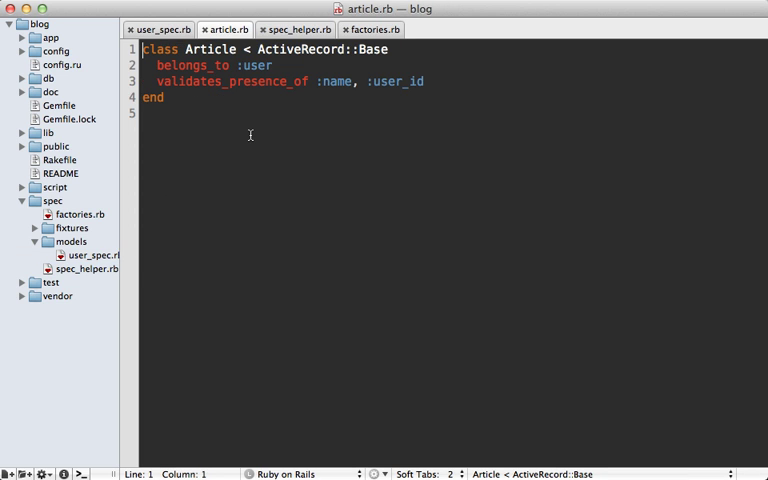
Review the Article model's user association and user_id validation.
{"action": "double_click", "coordinate": [212, 50]}
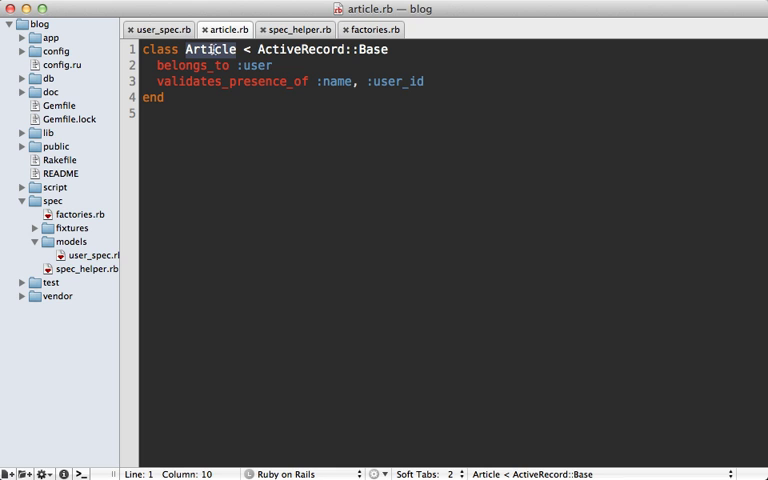
{"action": "double_click", "coordinate": [258, 66]}
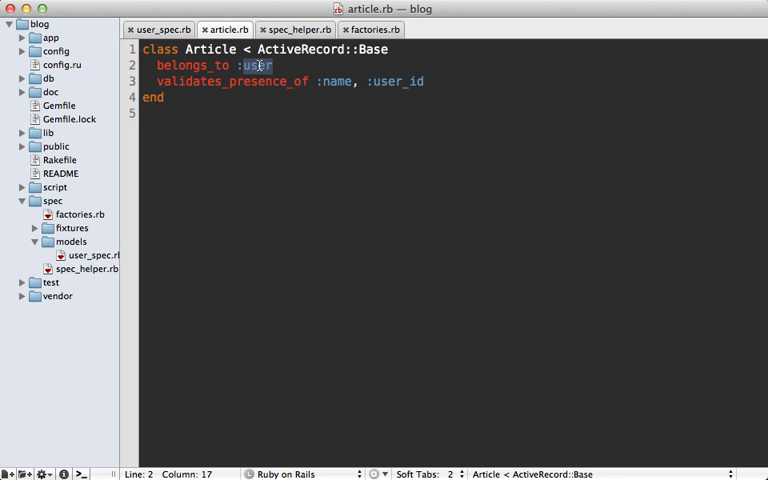
{"action": "left_click", "coordinate": [412, 82]}
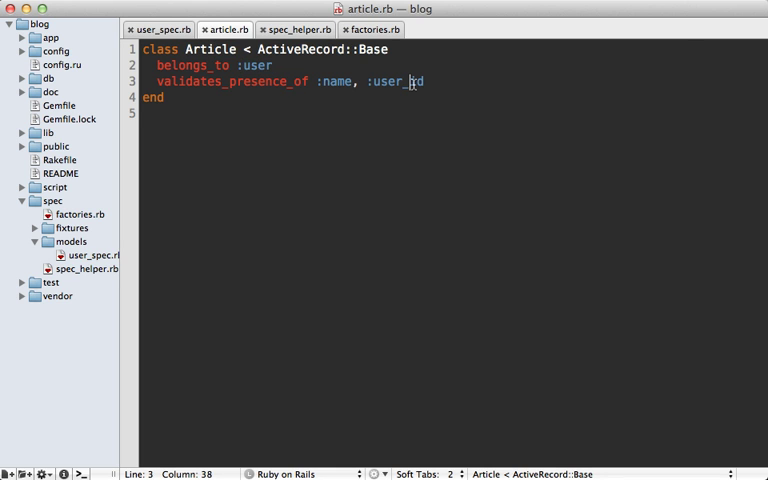
{"action": "double_click", "coordinate": [412, 82]}
{"action": "left_click", "coordinate": [376, 123]}
Add factory :article with name "Foo" and a user association to factories.rb.
{"action": "key", "text": "super+4"}
{"action": "key", "text": "Return"}
{"action": "type", "text": "factory "}
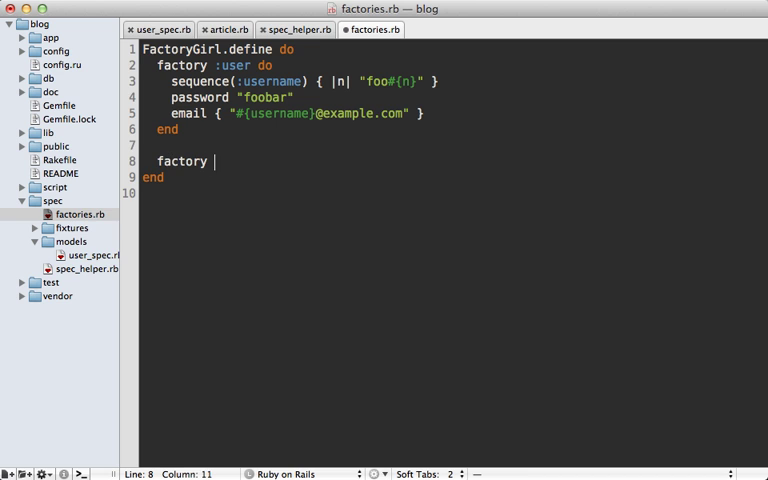
{"action": "type", "text": ":article do"}
{"action": "key", "text": "Return"}
{"action": "type", "text": "name \"Foo"}
{"action": "key", "text": "super+Return"}
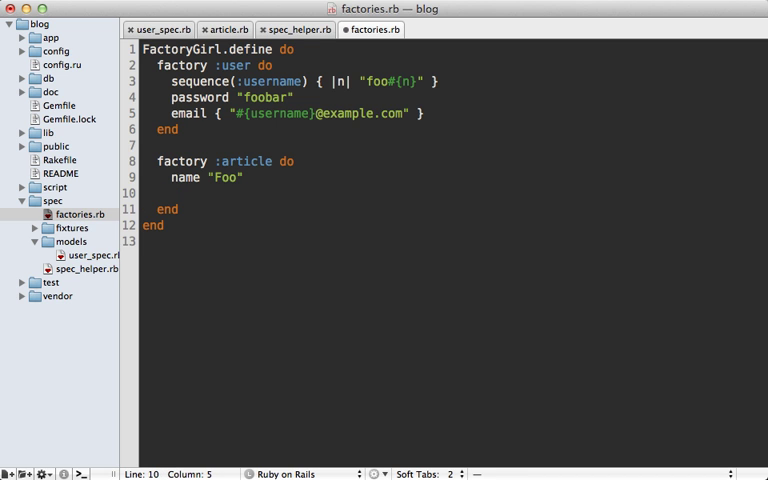
{"action": "type", "text": "user"}
{"action": "key", "text": "shift+alt+Left"}
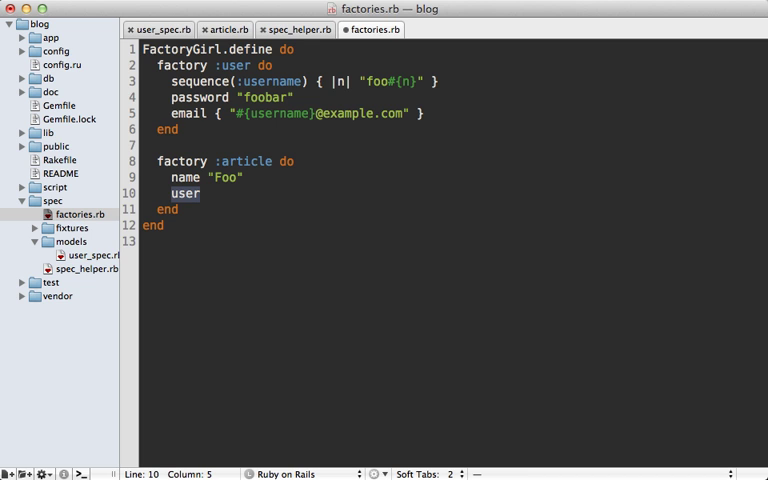
{"action": "key", "text": "Up"}
{"action": "key", "text": "Up"}
{"action": "key", "text": "Up"}
{"action": "key", "text": "Up"}
{"action": "key", "text": "Up"}
{"action": "key", "text": "Up"}
{"action": "key", "text": "Up"}
{"action": "key", "text": "Up"}
{"action": "key", "text": "alt+Right"}
{"action": "key", "text": "alt+Right"}
{"action": "key", "text": "alt+Left"}
{"action": "key", "text": "shift+alt+Right"}
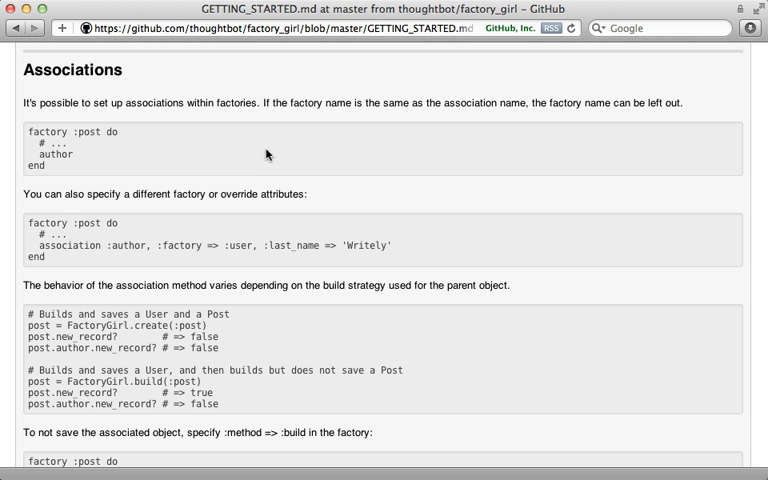
Read the association and factory option in the factory_girl Associations example, then return to TextMate.
{"action": "double_click", "coordinate": [78, 245]}
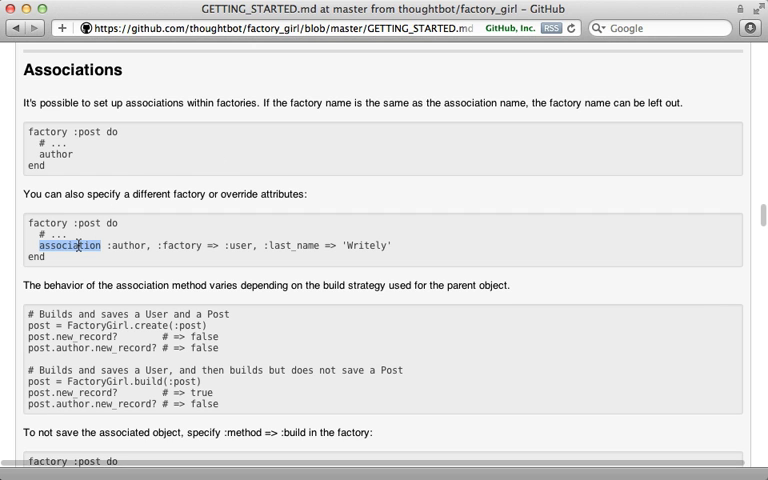
{"action": "double_click", "coordinate": [175, 246]}
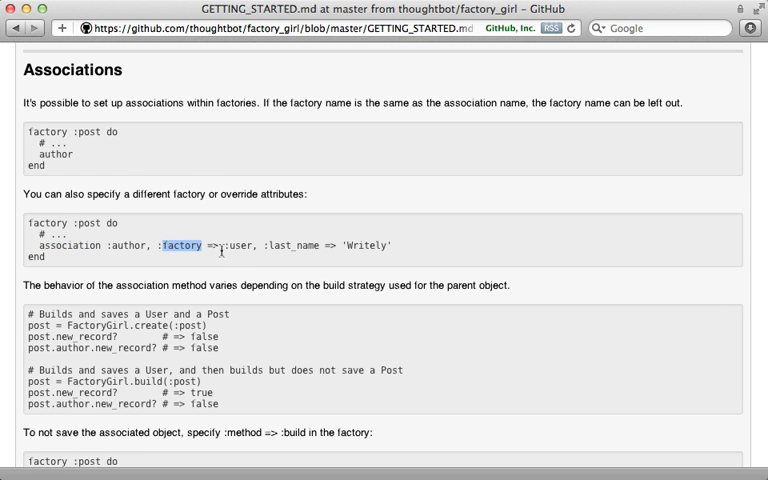
{"action": "left_click", "coordinate": [213, 262]}
{"action": "key", "text": "super+Tab"}
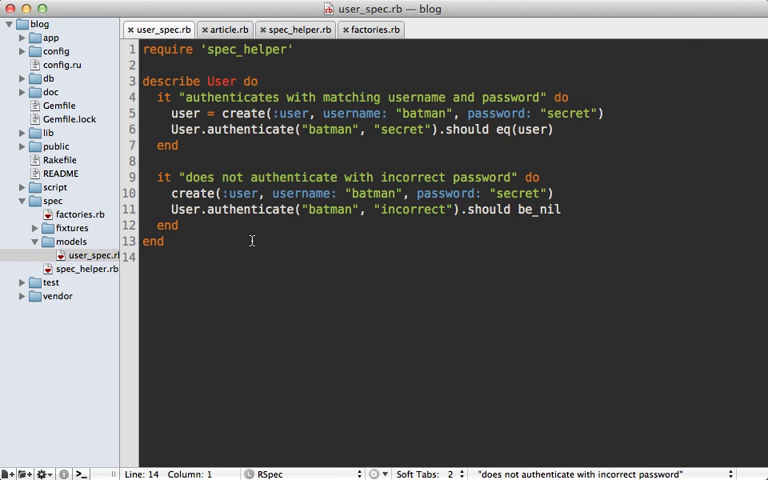
Insert the 'can manage articles he owns' example using create(:article) and article.user into user_spec.rb.
{"action": "left_click", "coordinate": [205, 226]}
{"action": "key", "text": "Tab"}
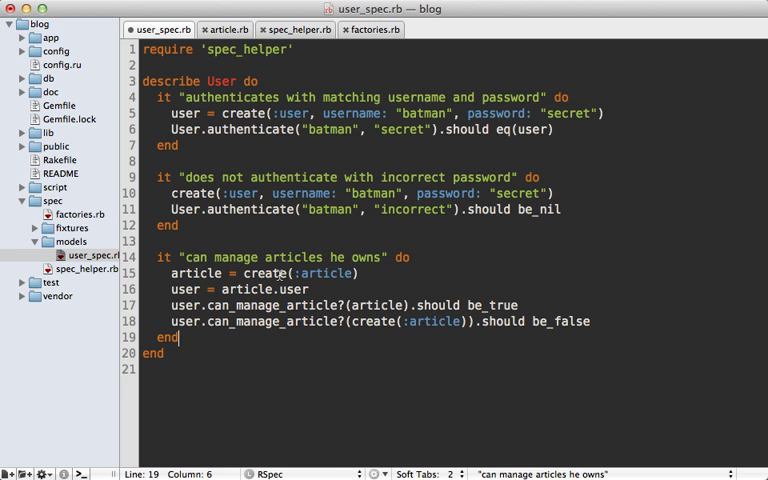
{"action": "left_click_drag", "start_coordinate": [243, 273], "coordinate": [327, 276]}
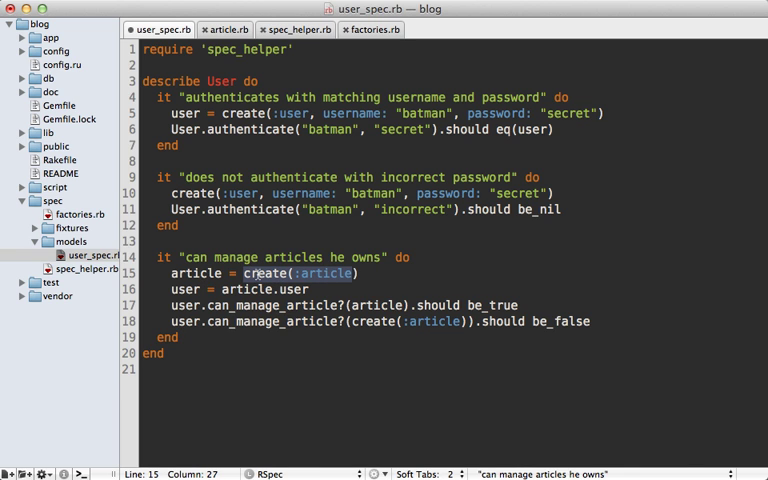
{"action": "left_click_drag", "start_coordinate": [243, 273], "coordinate": [290, 273]}
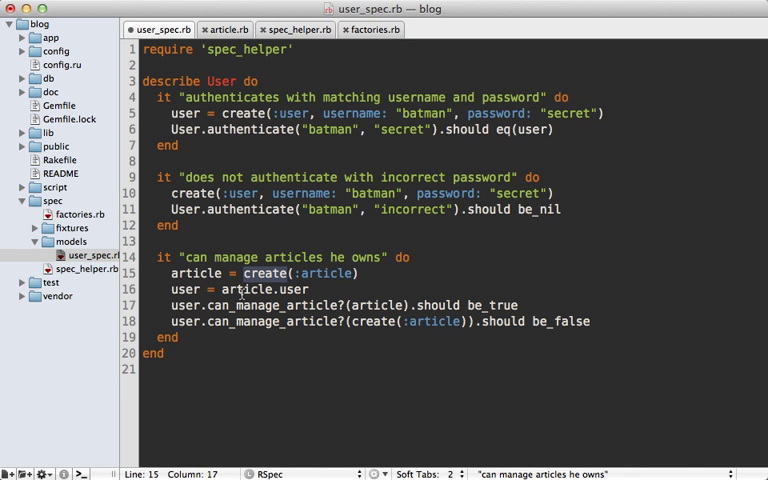
{"action": "left_click_drag", "start_coordinate": [222, 289], "coordinate": [308, 289]}
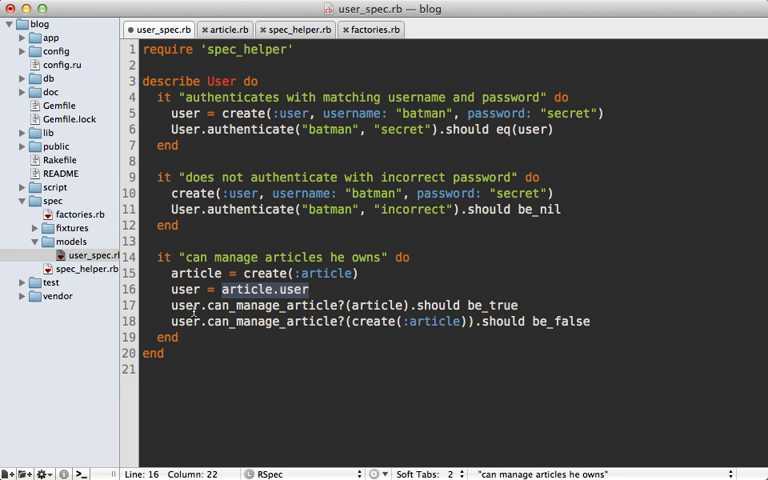
{"action": "left_click", "coordinate": [375, 307]}
{"action": "double_click", "coordinate": [375, 307]}
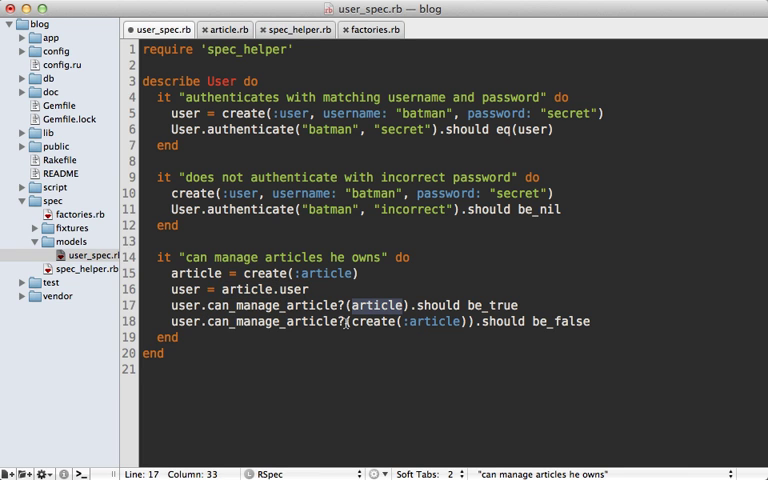
{"action": "left_click", "coordinate": [423, 346]}
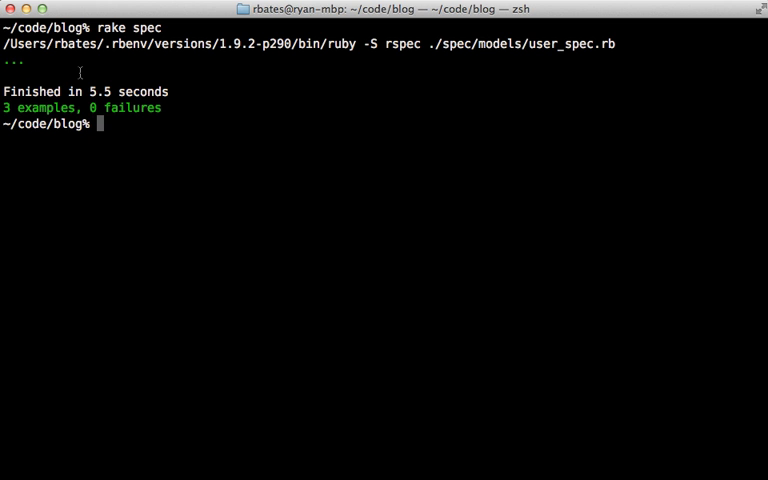
Return to factories.rb in TextMate after rake spec reports 3 examples, 0 failures.
{"action": "key", "text": "super+Tab"}
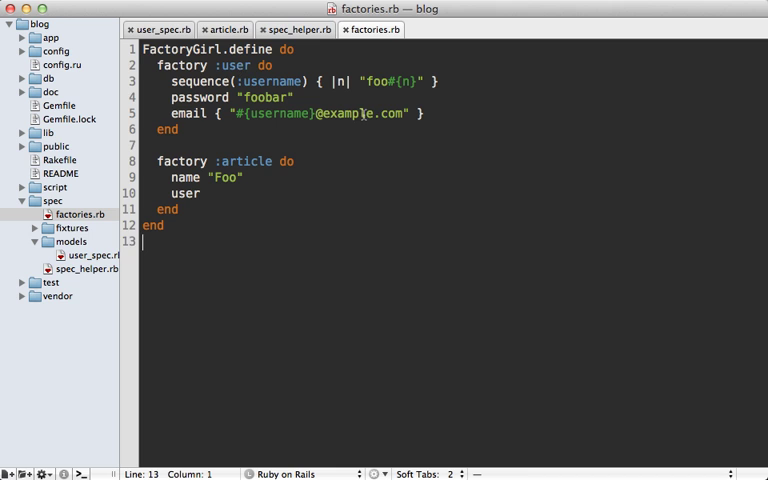
Nest factory :admin with admin true inside the user factory.
{"action": "left_click", "coordinate": [438, 118]}
{"action": "key", "text": "Return"}
{"action": "type", "text": "admin "}
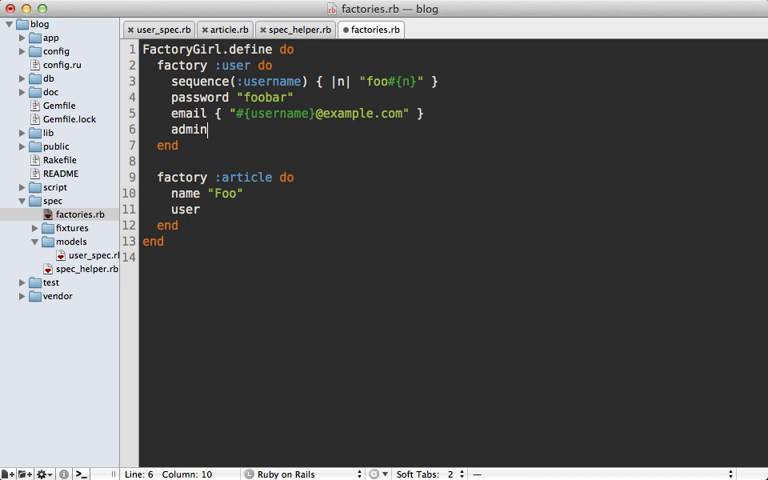
{"action": "type", "text": "false"}
{"action": "key", "text": "Return"}
{"action": "key", "text": "Return"}
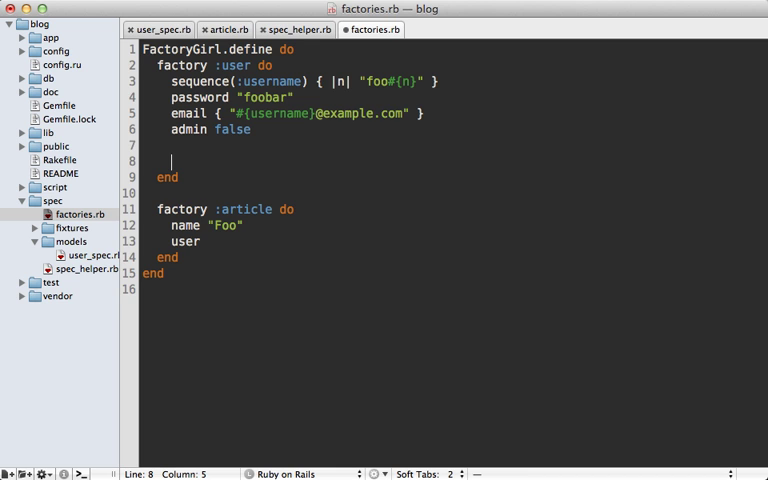
{"action": "type", "text": "factory :admin do"}
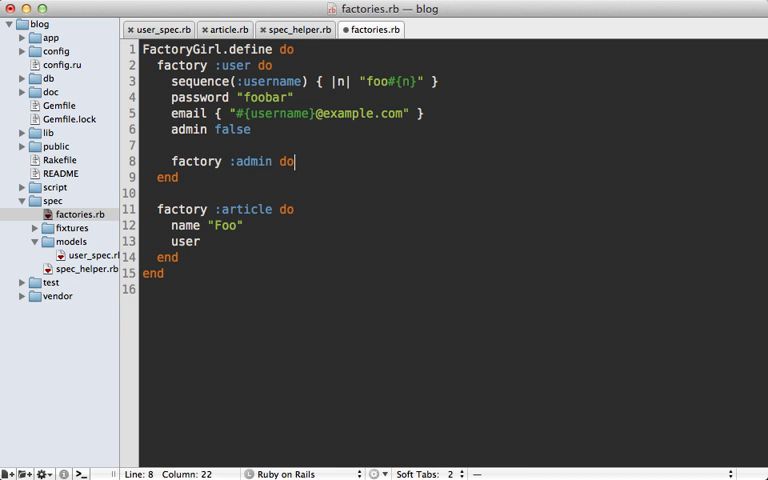
{"action": "key", "text": "Return"}
{"action": "type", "text": "admin true"}
{"action": "key", "text": "Up"}
{"action": "key", "text": "Down"}
{"action": "key", "text": "shift+alt+Left"}
Review the admin factory name and save factories.rb.
{"action": "key", "text": "Up"}
{"action": "key", "text": "alt+Right"}
{"action": "key", "text": "shift+alt+Right"}
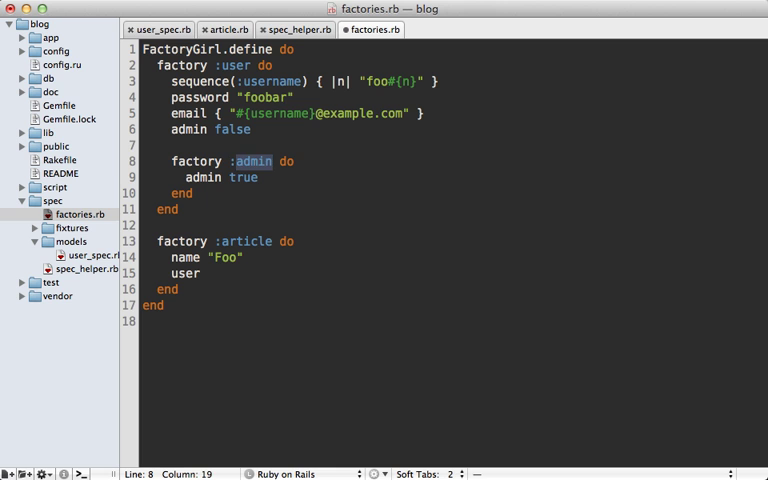
{"action": "key", "text": "super+s"}
{"action": "key", "text": "Down"}
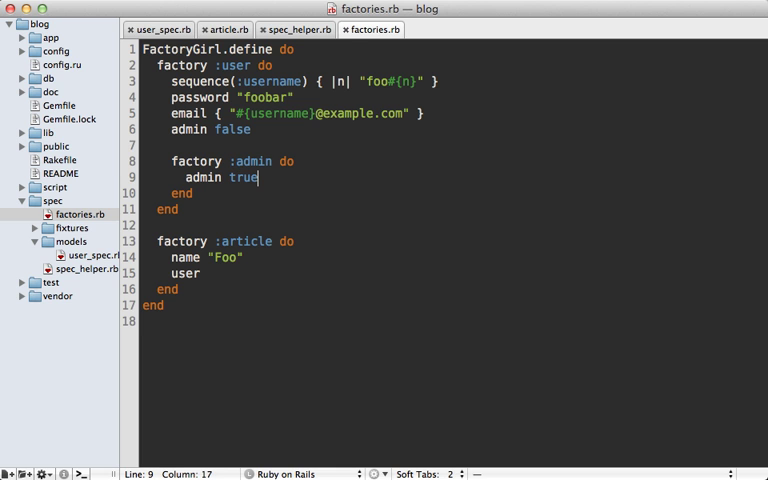
Paste the 'can manage any articles as admin' example using create(:admin) into user_spec.rb.
{"action": "key", "text": "super+alt+Left"}
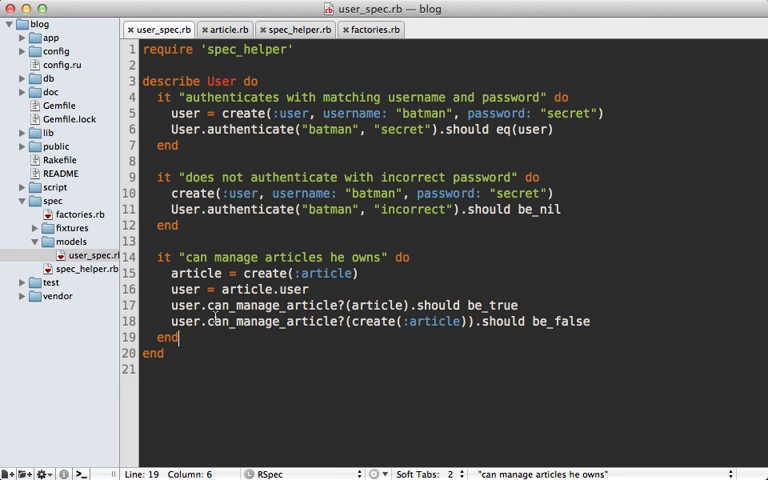
{"action": "type", "text": "it \"can manage any articles as admin\" do     create(:admin).can_manage_article?(create(:article)).should be_true     create(:user).can_manage_article?(create(:article)).should be_false   end"}
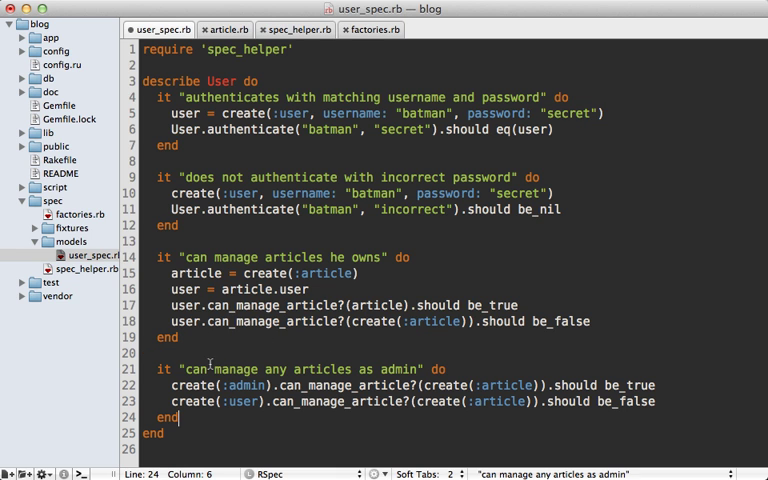
{"action": "double_click", "coordinate": [246, 385]}
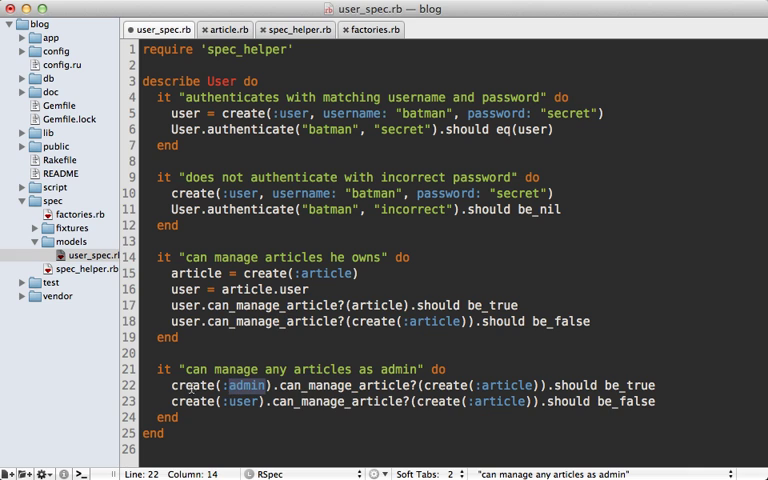
{"action": "double_click", "coordinate": [191, 386]}
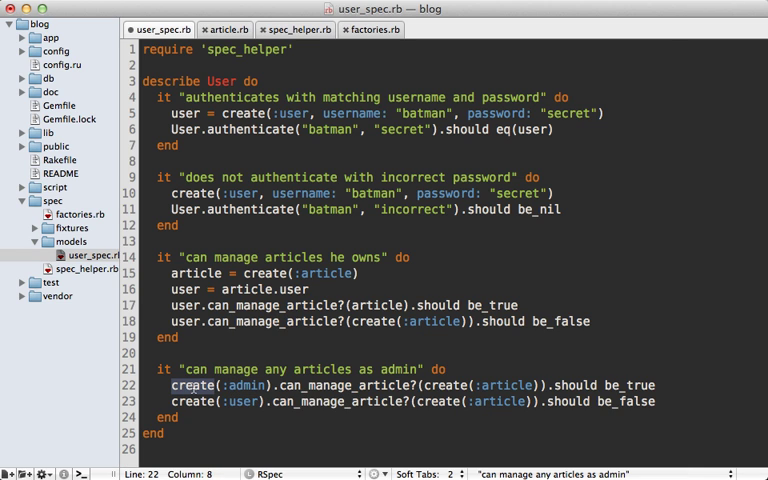
Review can_manage_article and create(:user) in the new example, then return from the terminal after rake spec.
{"action": "double_click", "coordinate": [354, 386]}
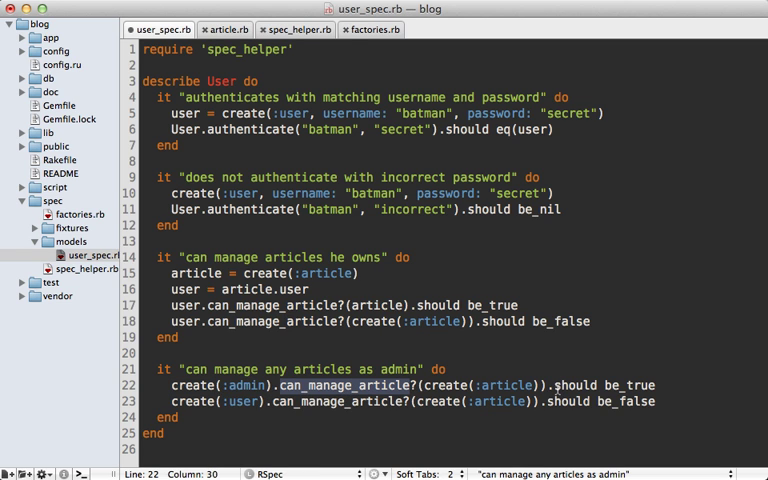
{"action": "double_click", "coordinate": [242, 403]}
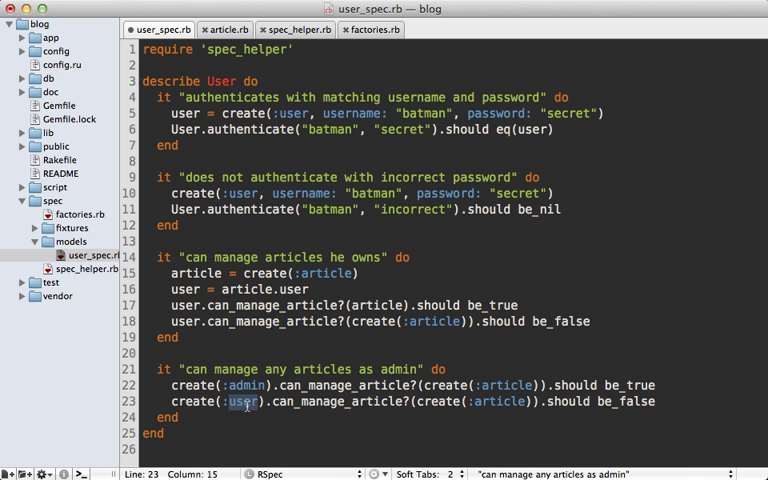
{"action": "left_click", "coordinate": [665, 417]}
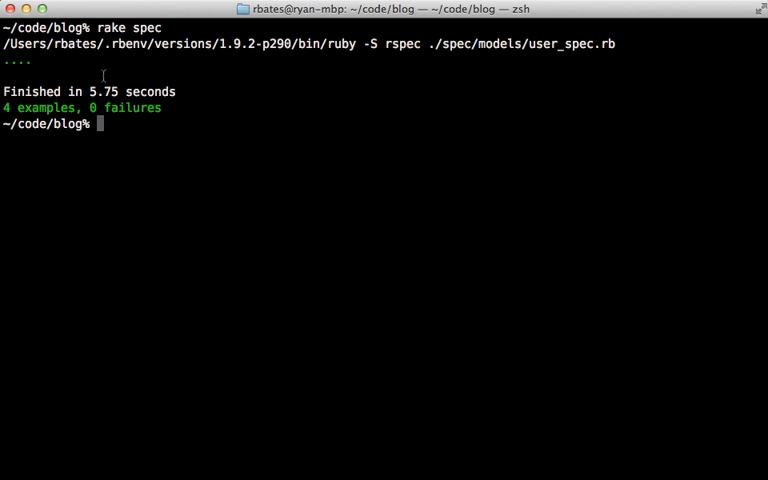
{"action": "key", "text": "super+Tab"}
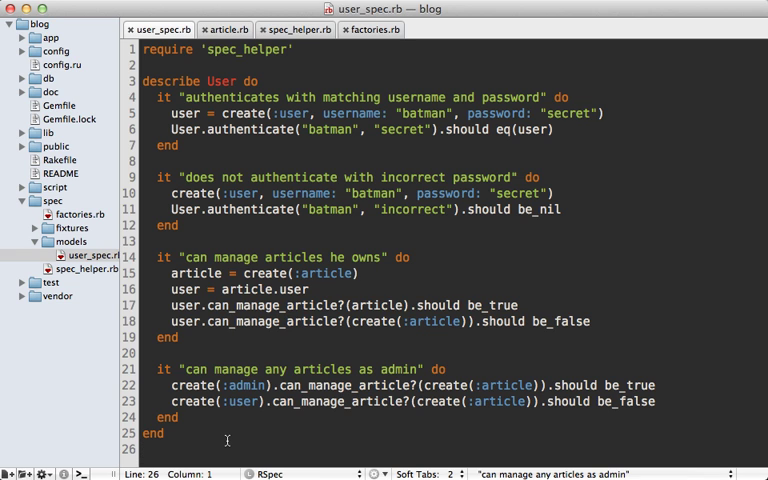
Replace create with build for the admin, user and article on lines 15, 22 and 23.
{"action": "double_click", "coordinate": [197, 384]}
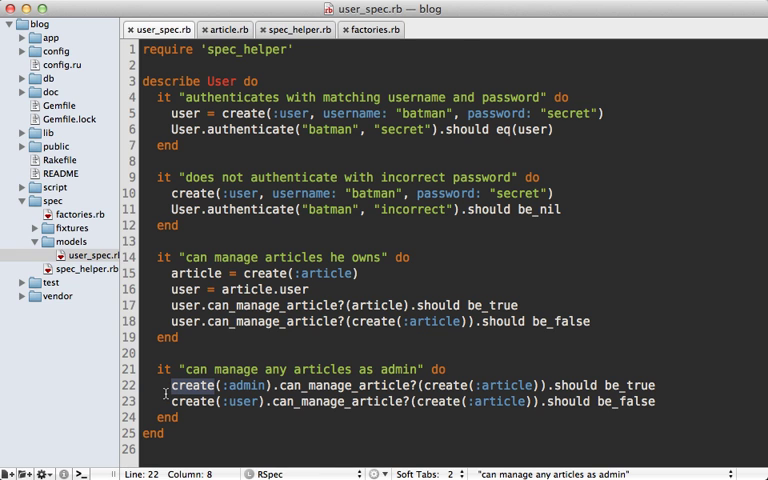
{"action": "type", "text": "build"}
{"action": "double_click", "coordinate": [188, 385]}
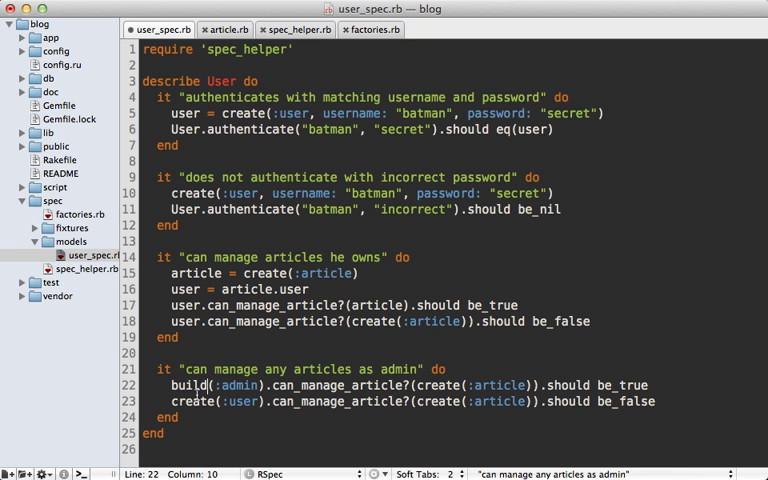
{"action": "key", "text": "Down"}
{"action": "double_click", "coordinate": [193, 401]}
{"action": "type", "text": "build"}
{"action": "double_click", "coordinate": [260, 273]}
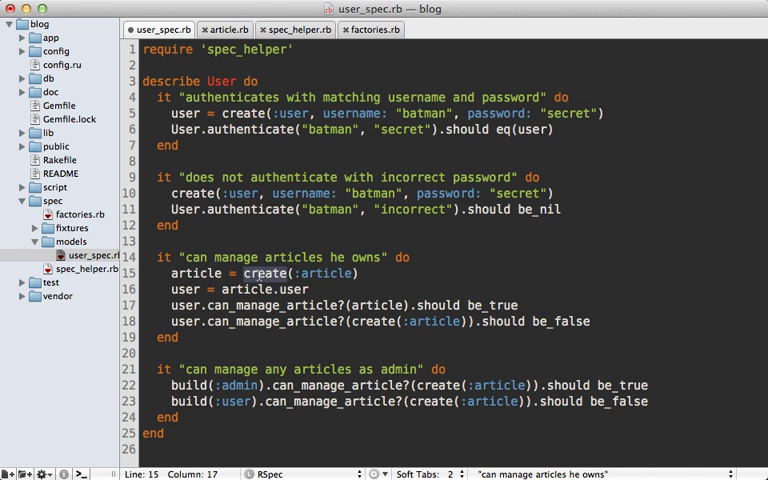
{"action": "type", "text": "build"}
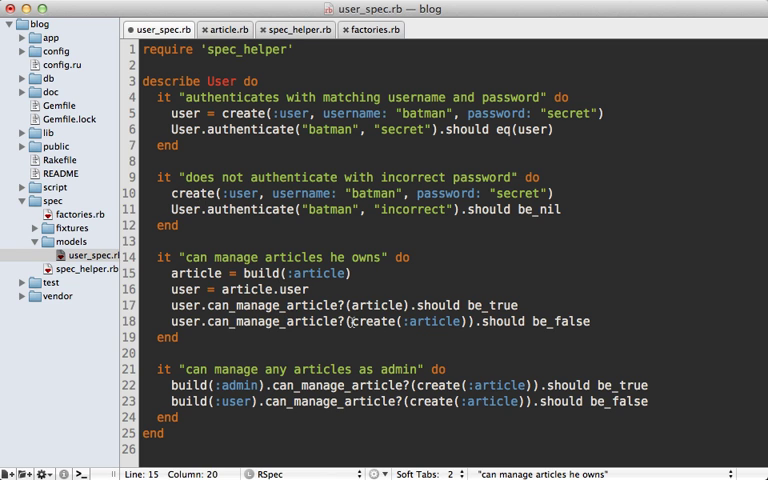
Replace create(:article) with Article.new on lines 18, 22 and 23, then switch to the browser.
{"action": "left_click", "coordinate": [350, 321]}
{"action": "left_click_drag", "start_coordinate": [350, 321], "coordinate": [466, 321]}
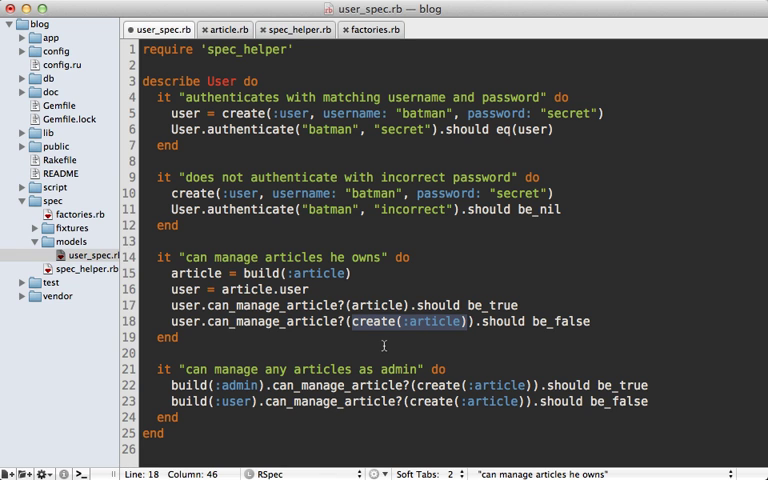
{"action": "type", "text": "Article.new"}
{"action": "key", "text": "alt+shift+Left"}
{"action": "key", "text": "alt+shift+Left"}
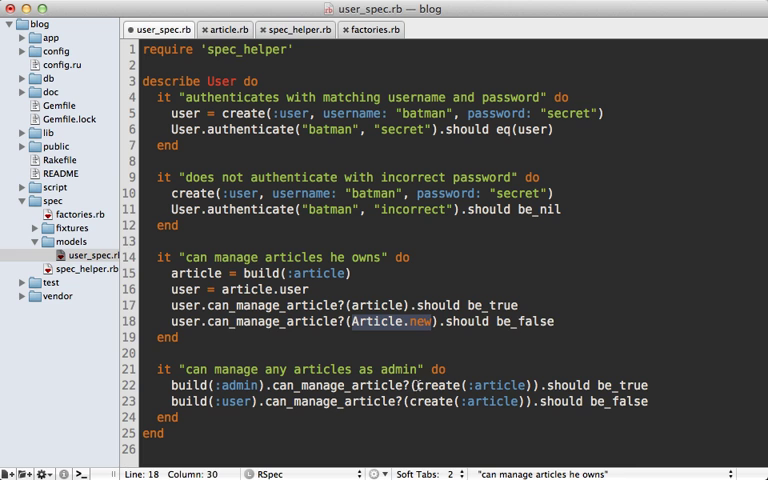
{"action": "key", "text": "super+c"}
{"action": "left_click_drag", "start_coordinate": [417, 385], "coordinate": [539, 385]}
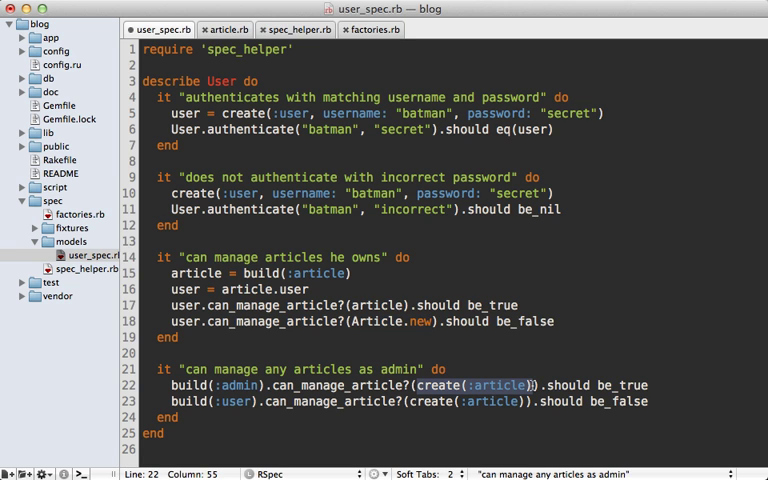
{"action": "key", "text": "super+v"}
{"action": "left_click", "coordinate": [528, 401]}
{"action": "key", "text": "alt+shift+Left"}
{"action": "key", "text": "alt+shift+Left"}
{"action": "key", "text": "alt+shift+Left"}
{"action": "key", "text": "super+v"}
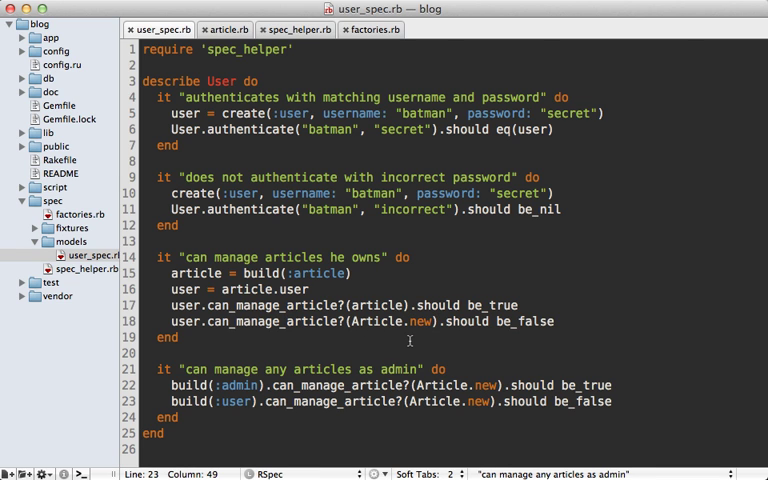
{"action": "key", "text": "super+Tab"}
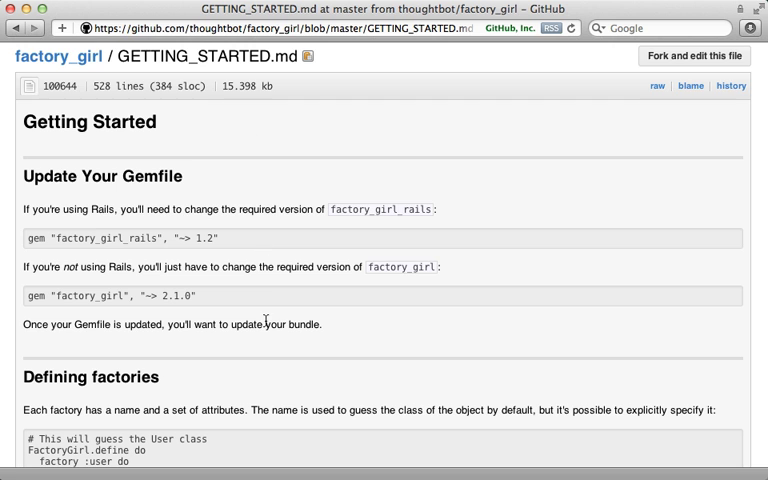
{"action": "scroll", "coordinate": [266, 322], "scroll_direction": "down", "scroll_amount": 5}
{"action": "scroll", "coordinate": [266, 322], "scroll_direction": "down", "scroll_amount": 2}
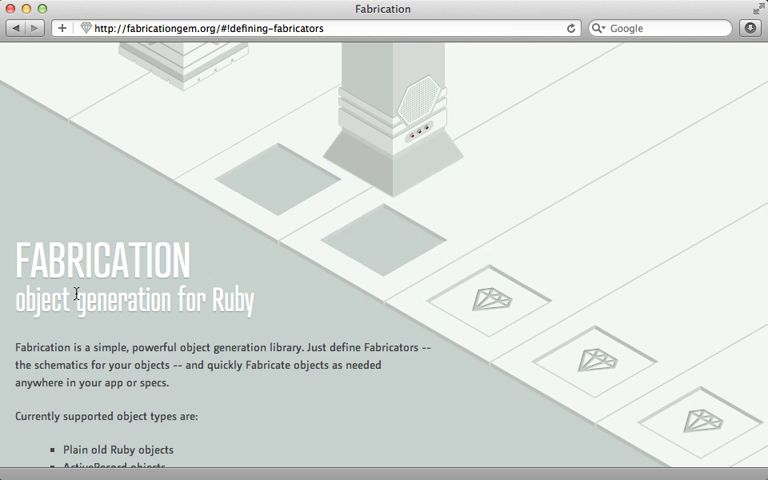
{"action": "scroll", "coordinate": [270, 330], "scroll_direction": "down", "scroll_amount": 5}
{"action": "scroll", "coordinate": [272, 345], "scroll_direction": "down", "scroll_amount": 3}
{"action": "scroll", "coordinate": [272, 345], "scroll_direction": "down", "scroll_amount": 4}
{"action": "scroll", "coordinate": [272, 345], "scroll_direction": "down", "scroll_amount": 3}
{"action": "scroll", "coordinate": [272, 345], "scroll_direction": "down", "scroll_amount": 1}
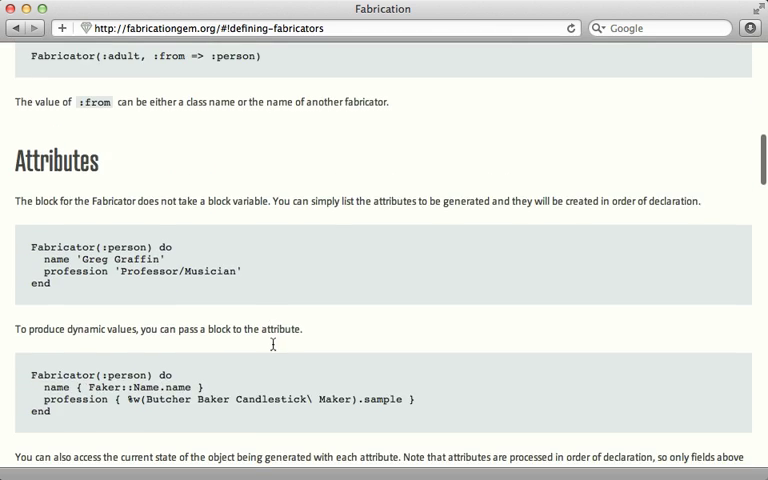
{"action": "scroll", "coordinate": [272, 345], "scroll_direction": "down", "scroll_amount": 2}
{"action": "scroll", "coordinate": [272, 345], "scroll_direction": "up", "scroll_amount": 2}
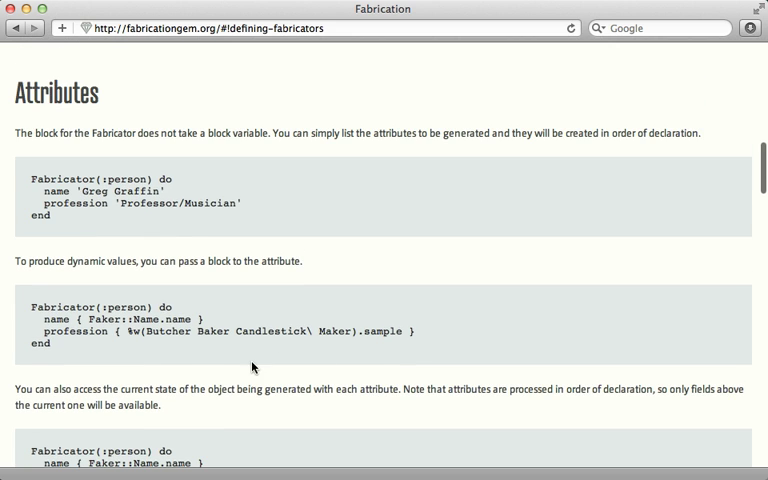
{"action": "scroll", "coordinate": [252, 367], "scroll_direction": "down", "scroll_amount": 3}
{"action": "scroll", "coordinate": [252, 367], "scroll_direction": "down", "scroll_amount": 5}
{"action": "scroll", "coordinate": [252, 367], "scroll_direction": "down", "scroll_amount": 3}
{"action": "scroll", "coordinate": [252, 367], "scroll_direction": "down", "scroll_amount": 2}
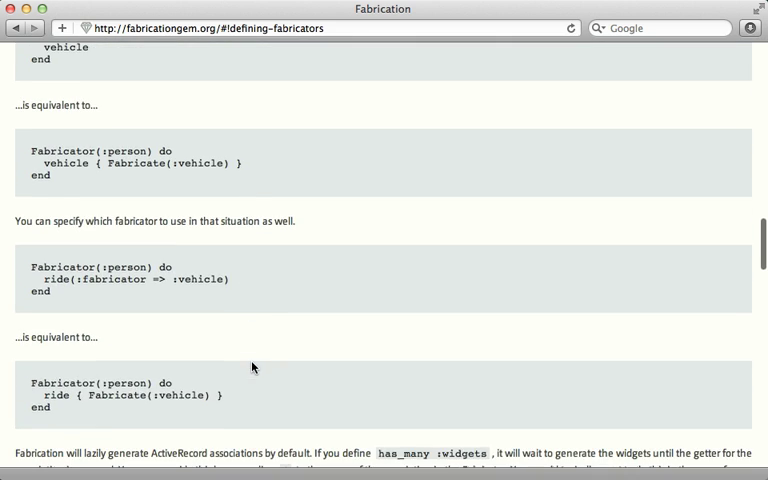
{"action": "scroll", "coordinate": [252, 367], "scroll_direction": "down", "scroll_amount": 3}
Highlight 'lazily generate' in the Fabrication associations paragraph, then clear the selection.
{"action": "left_click_drag", "start_coordinate": [84, 228], "coordinate": [122, 230]}
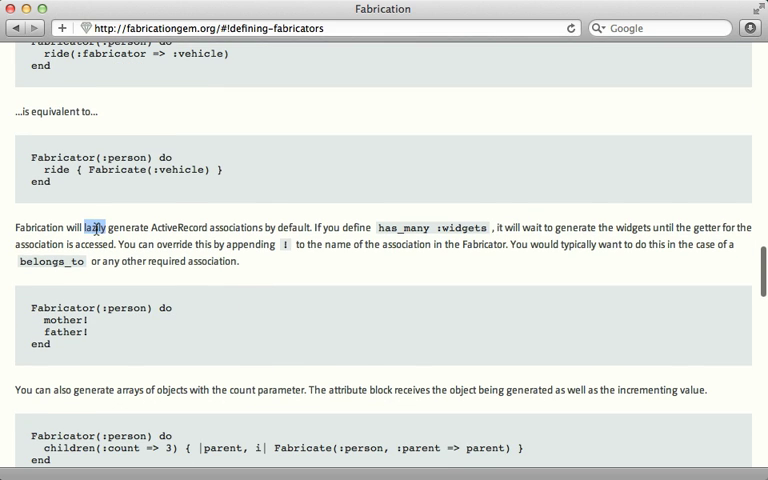
{"action": "left_click", "coordinate": [248, 272]}
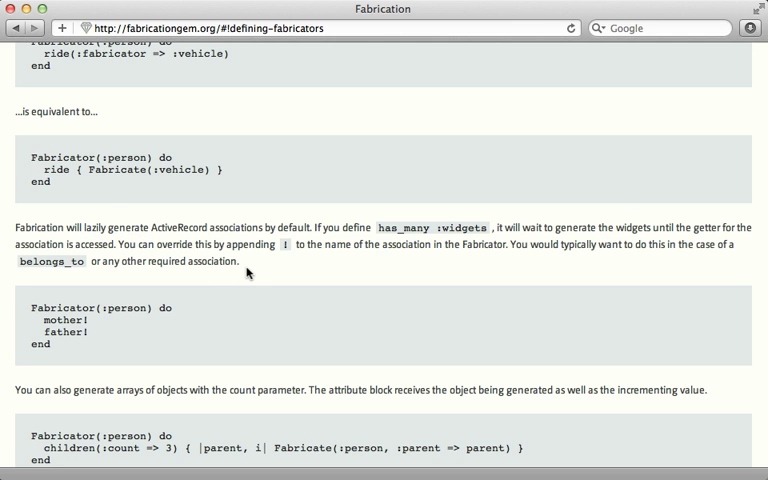